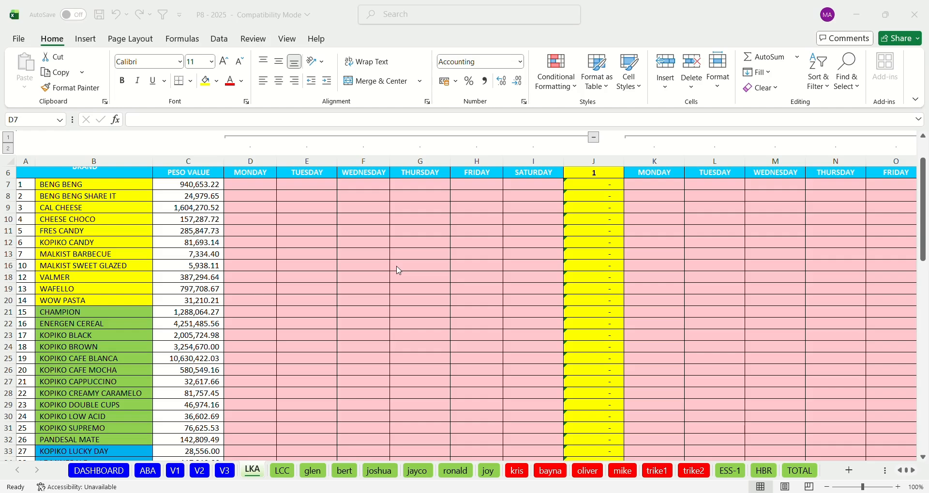
# - Start a SUMIFS formula in cell D7 of the LKA sheet, the BENG BENG row under 07/28/2025
pyautogui.click(435, 269)
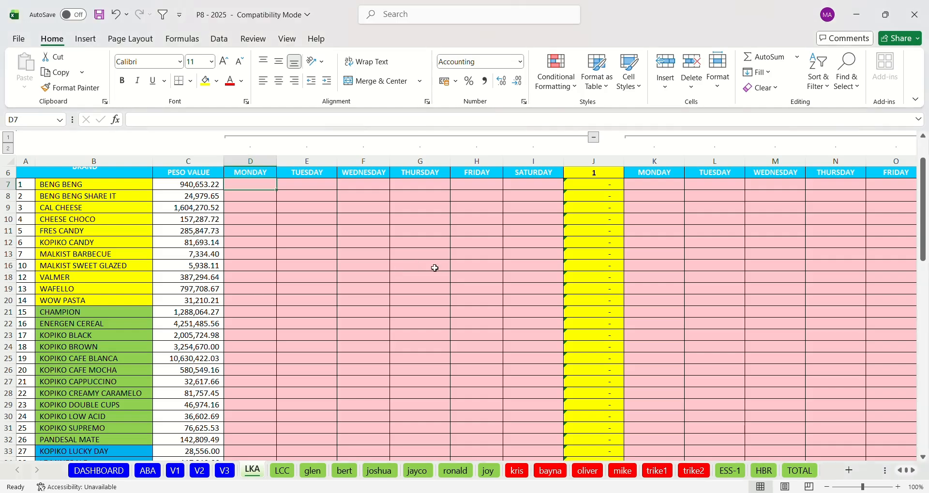
pyautogui.click(399, 255)
pyautogui.hotkey('ctrl', 'Up')
pyautogui.scroll(1, 400, 255)
pyautogui.press('Down')
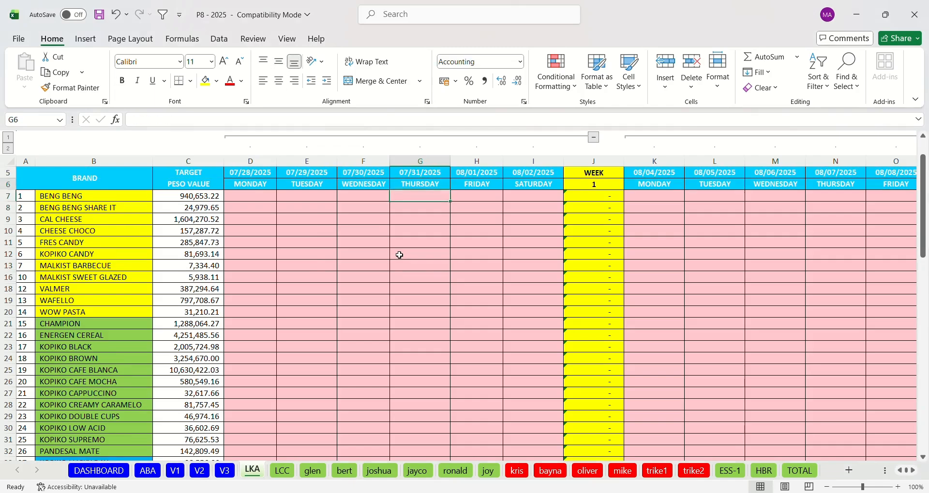
pyautogui.scroll(1, 399, 255)
pyautogui.press('Left')
pyautogui.press('Left')
pyautogui.press('Left')
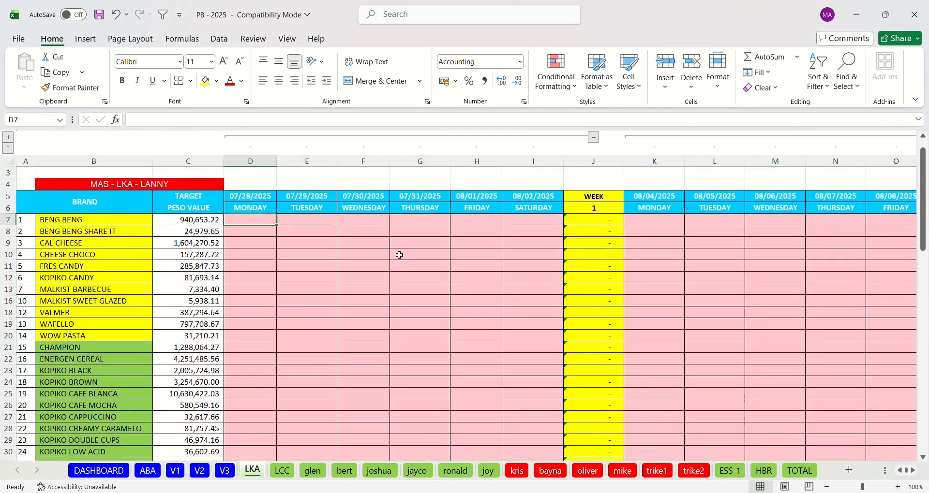
pyautogui.write('=SUM')
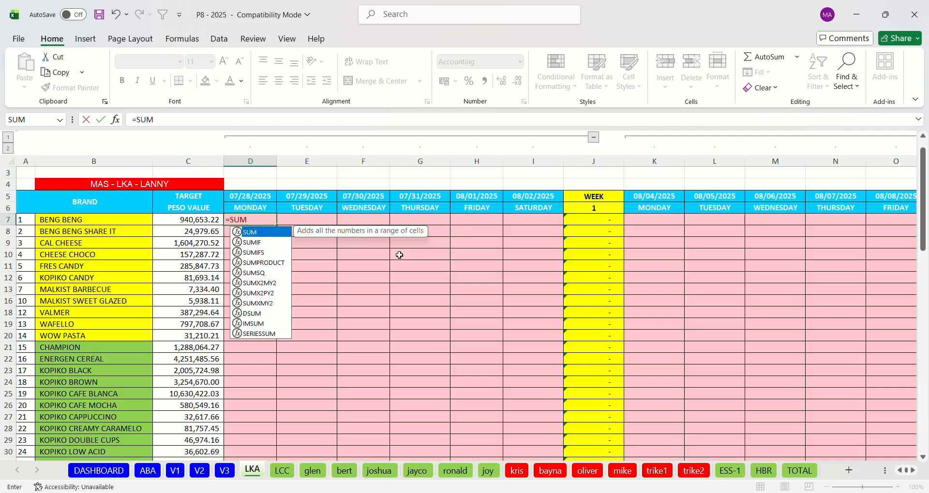
pyautogui.write('IFS(')
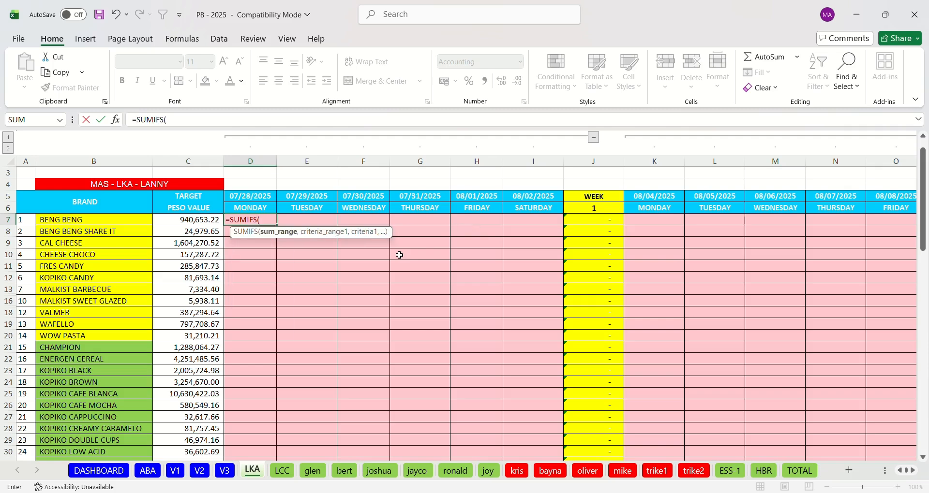
# - Switch to the august STT 2025 workbook and set the sum range to Gross Price cells $O$5:$O$50000 on the STT sheet
pyautogui.hotkey('alt', 'Tab')
pyautogui.press('Tab')
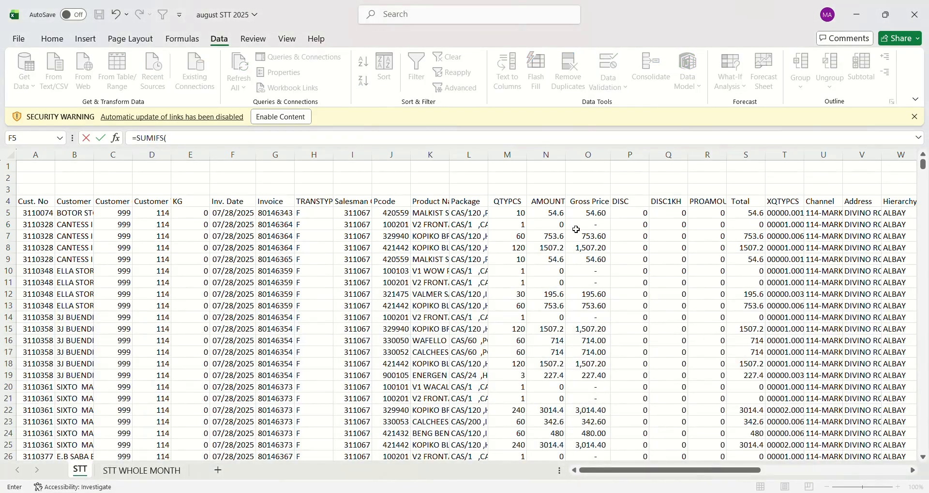
pyautogui.click(595, 214)
pyautogui.hotkey('ctrl', 'shift', 'Down')
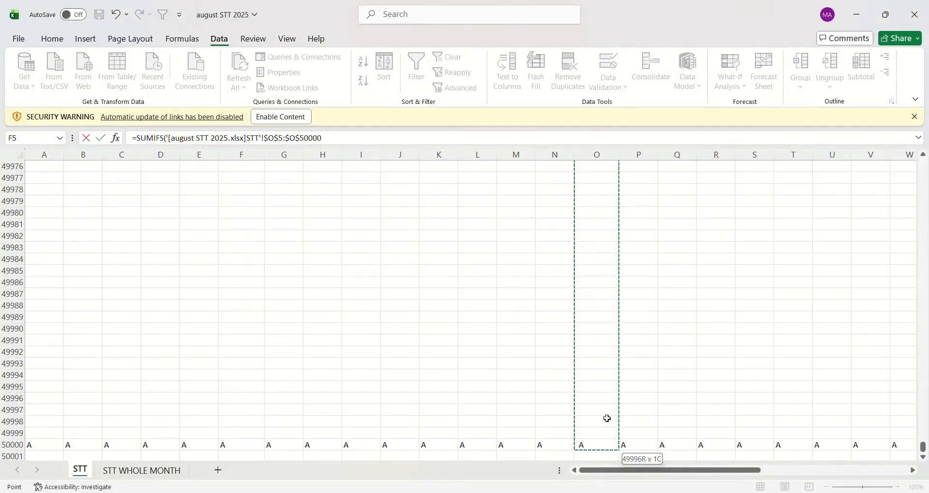
pyautogui.write(',')
# - Add the SUBBRANDNAME cells $AK$5:$AK$50000 on the STT sheet as the first criteria range
pyautogui.click(559, 294)
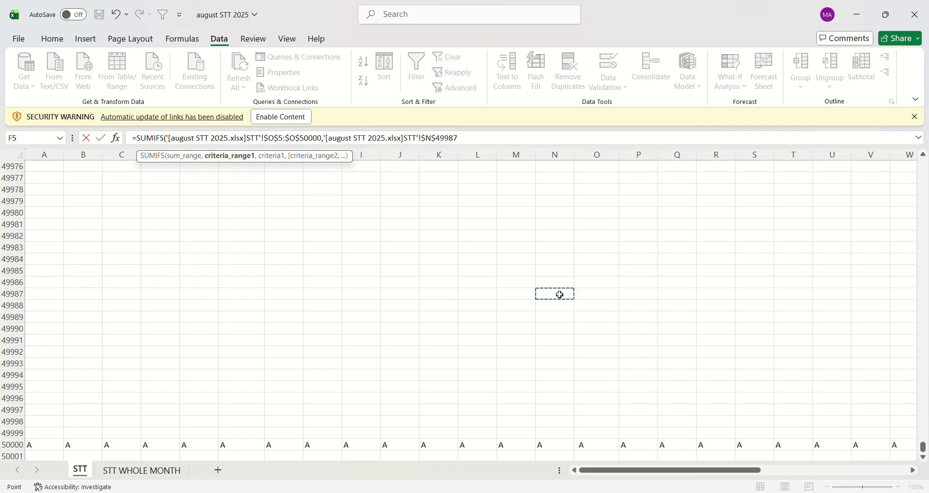
pyautogui.hotkey('ctrl', 'Up')
pyautogui.hotkey('ctrl', 'Up')
pyautogui.hotkey('ctrl', 'Up')
pyautogui.press('Right')
pyautogui.hotkey('ctrl', 'Down')
pyautogui.hotkey('ctrl', 'Right')
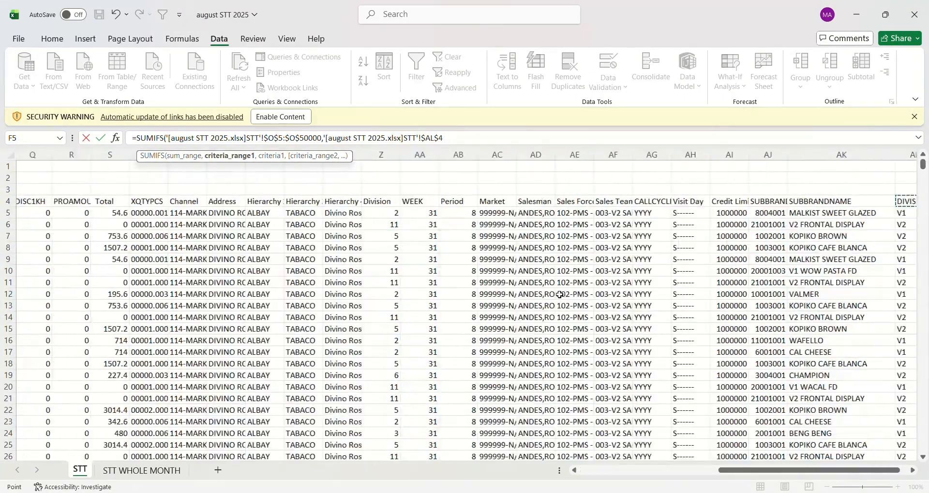
pyautogui.press('Down')
pyautogui.press('Left')
pyautogui.hotkey('ctrl', 'shift', 'Down')
pyautogui.hotkey('ctrl', 'shift', 'Down')
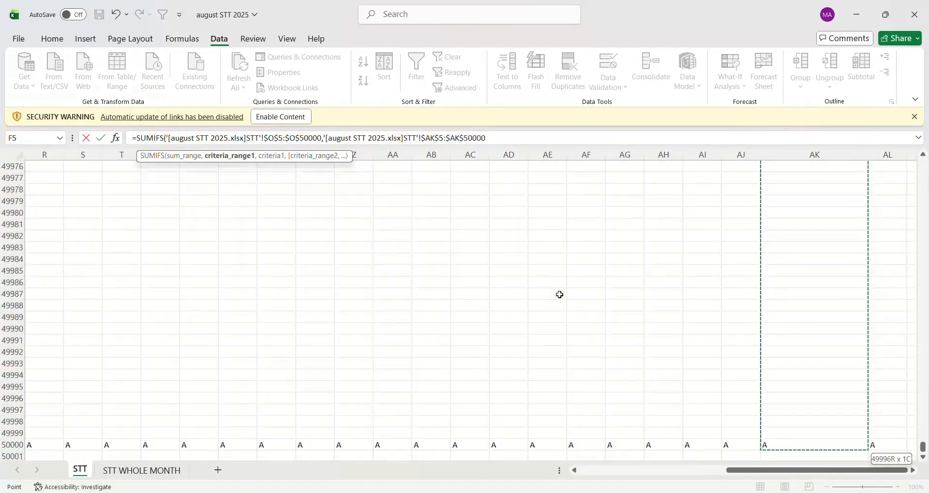
pyautogui.write(',')
# - Return to the P8 - 2025 workbook and use brand cell B7 as the first criterion
pyautogui.hotkey('alt', 'Tab')
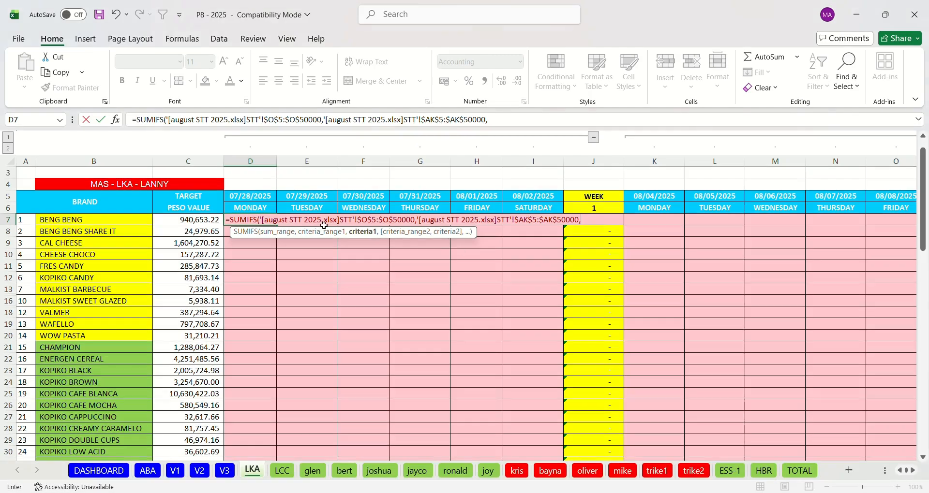
pyautogui.click(135, 221)
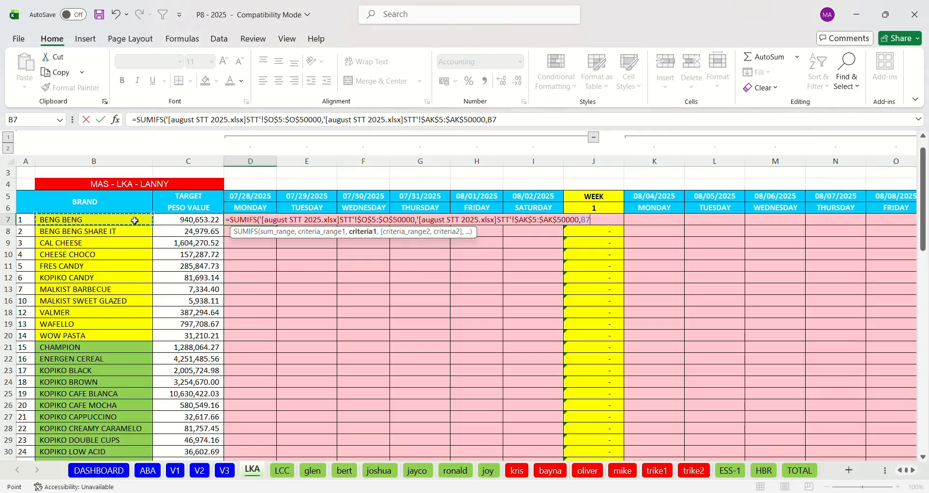
pyautogui.write(',')
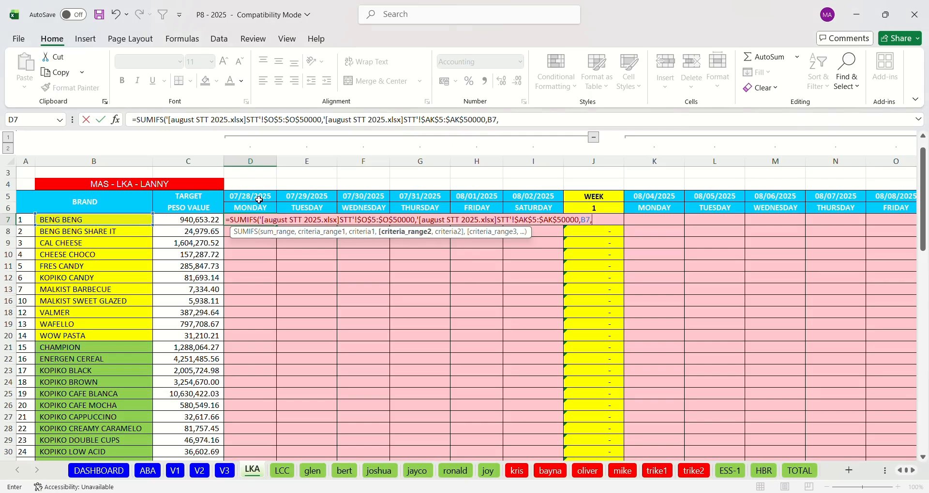
# - Switch to august STT 2025 and add the Inv. Date cells $F$5:$F$50000 as the second criteria range
pyautogui.hotkey('alt', 'Tab')
pyautogui.click(232, 365)
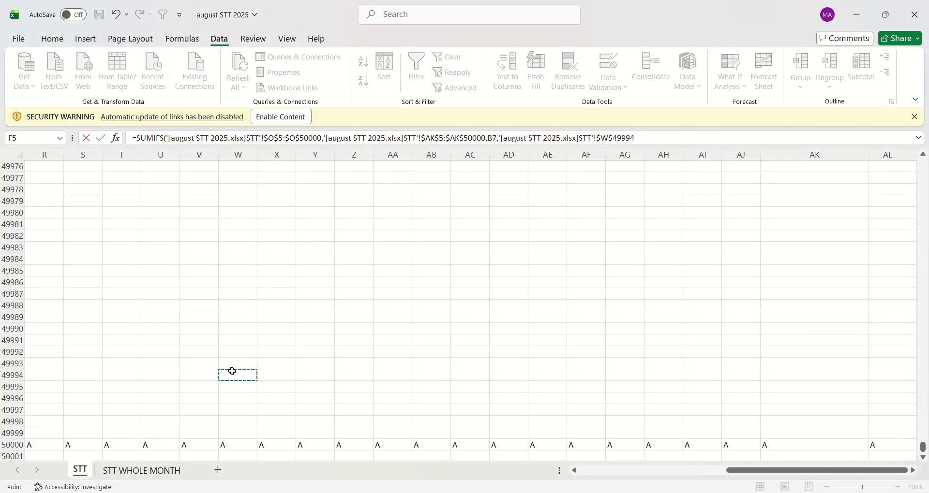
pyautogui.hotkey('ctrl', 'Left')
pyautogui.hotkey('ctrl', 'Up')
pyautogui.hotkey('ctrl', 'Up')
pyautogui.press('Right')
pyautogui.press('Right')
pyautogui.press('Right')
pyautogui.press('Right')
pyautogui.press('Right')
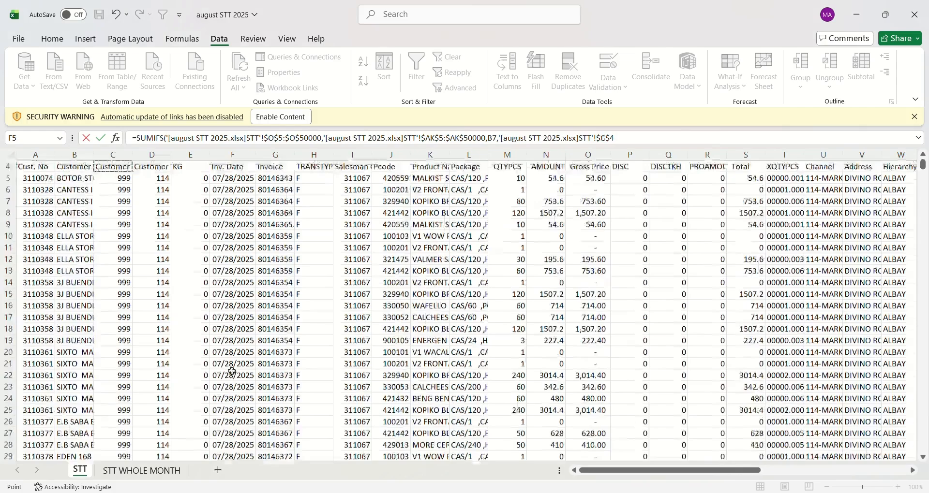
pyautogui.press('Down')
pyautogui.hotkey('ctrl', 'shift', 'Down')
pyautogui.hotkey('ctrl', 'shift', 'Down')
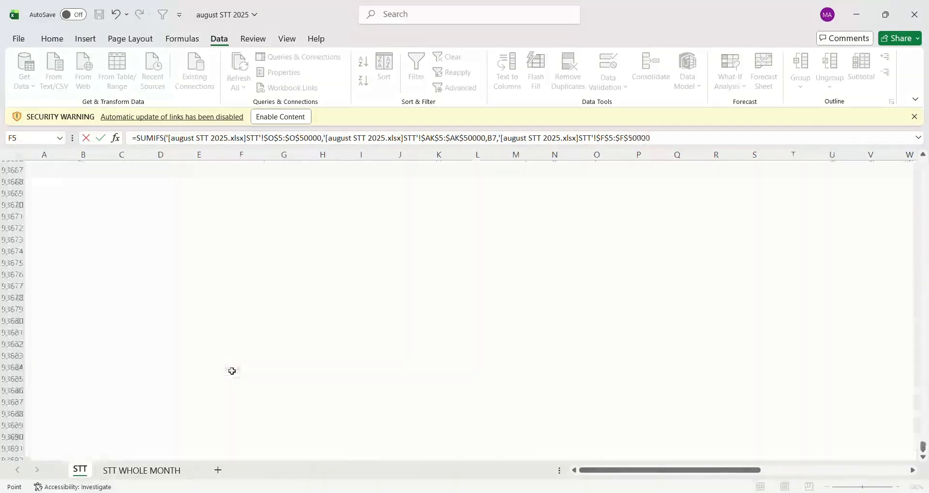
pyautogui.write(',')
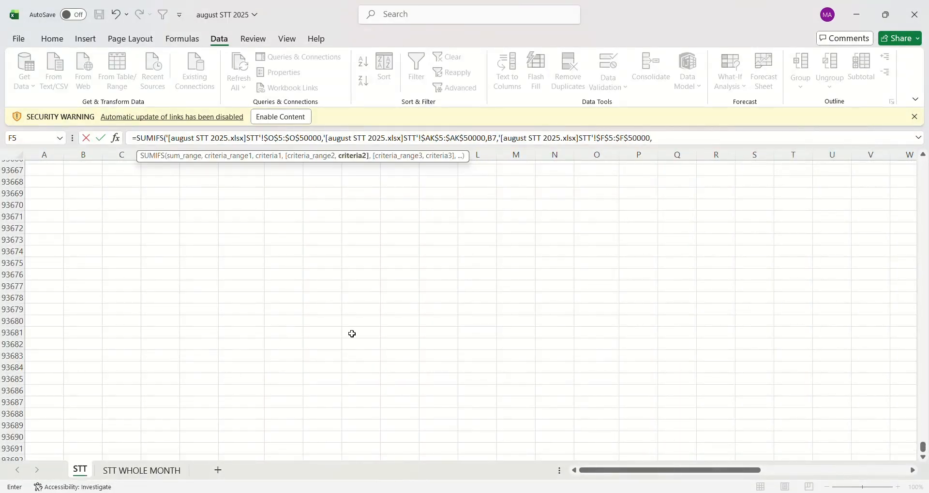
# - Back in the P8 - 2025 workbook, use date cell D5 as the second criterion
pyautogui.hotkey('ctrl', 'Tab')
pyautogui.click(264, 198)
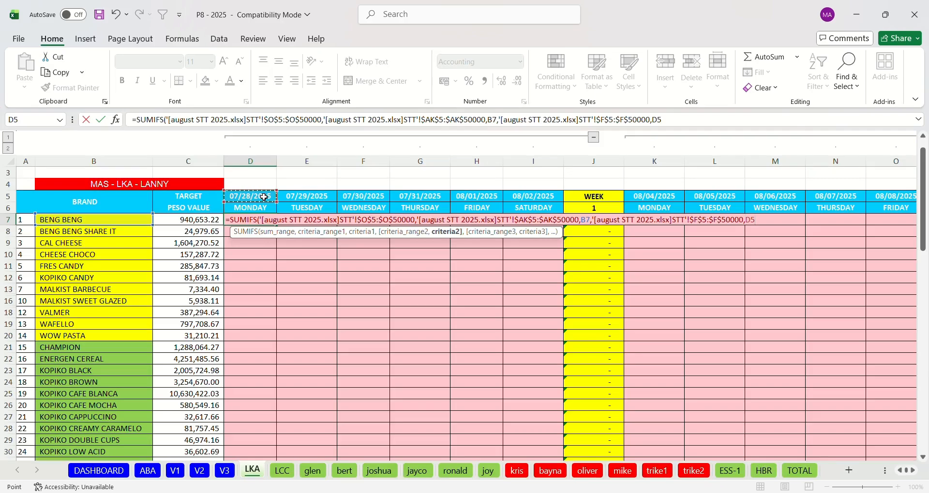
pyautogui.write(',')
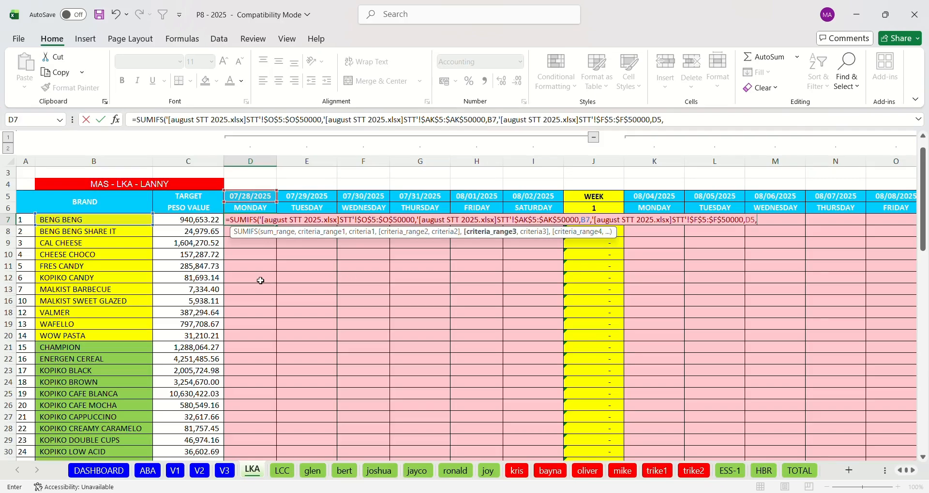
# - Switch to august STT 2025 and add the Salesman cells $AD$5:$AD$50000 as the third criteria range
pyautogui.hotkey('ctrl', 'Tab')
pyautogui.click(178, 255)
pyautogui.hotkey('ctrl', 'Left')
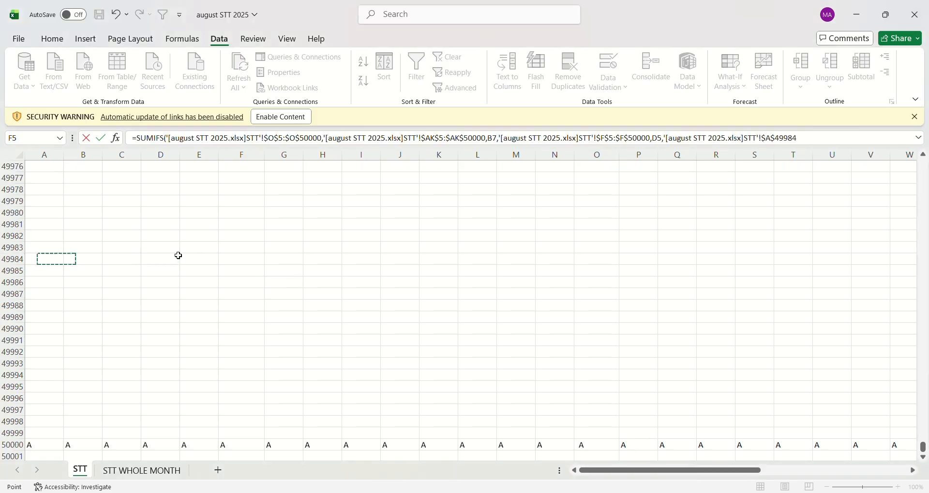
pyautogui.hotkey('ctrl', 'Up')
pyautogui.hotkey('ctrl', 'Up')
pyautogui.hotkey('ctrl', 'Right')
pyautogui.press('Down')
pyautogui.press('Down')
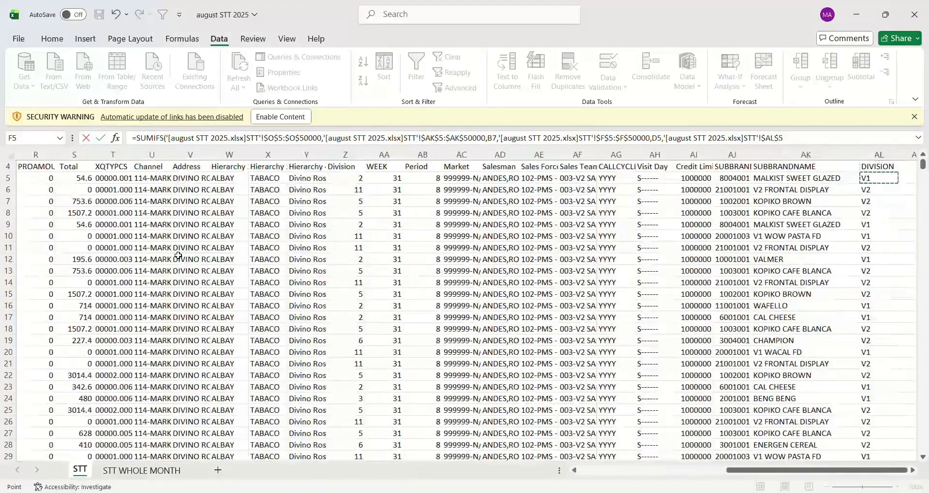
pyautogui.press('Left')
pyautogui.press('Left')
pyautogui.press('Left')
pyautogui.press('Left')
pyautogui.press('Left')
pyautogui.press('Left')
pyautogui.press('Left')
pyautogui.press('Left')
pyautogui.press('Up')
pyautogui.hotkey('ctrl', 'shift', 'Down')
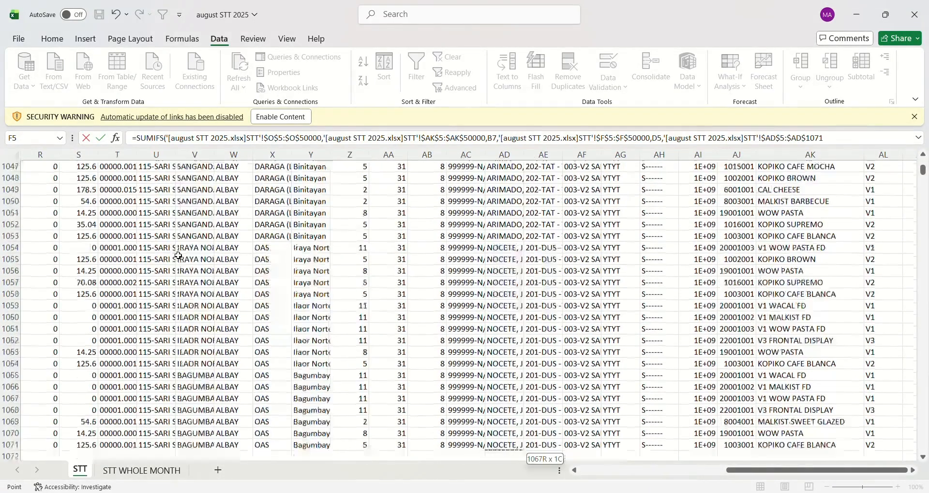
pyautogui.write(',')
# - Back in P8 - 2025, use the salesman name cell BJ7 as the third criterion and complete the D7 formula
pyautogui.hotkey('ctrl', 'Tab')
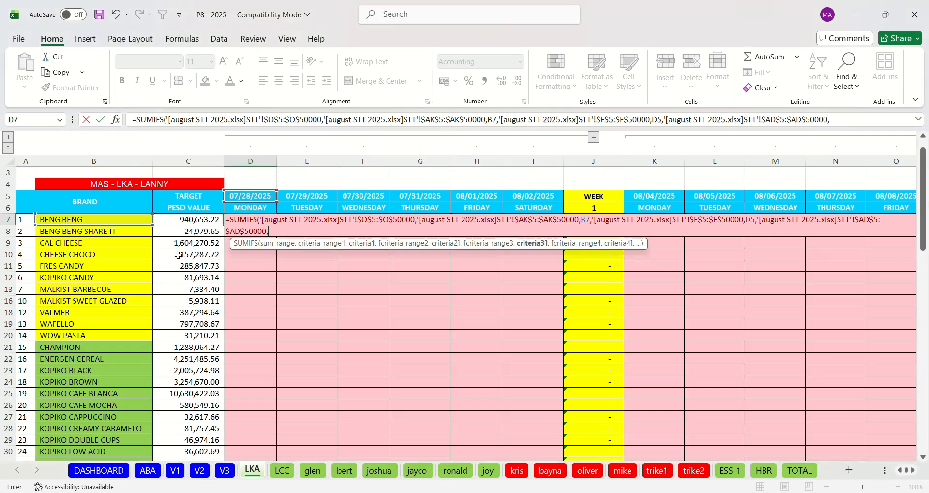
pyautogui.press('Right')
pyautogui.press('Right')
pyautogui.press('Right')
pyautogui.press('Right')
pyautogui.press('Right')
pyautogui.press('Right')
pyautogui.press('Right')
pyautogui.press('Right')
pyautogui.press('Right')
pyautogui.press('Right')
pyautogui.press('Right')
pyautogui.press('Right')
pyautogui.press('Right')
pyautogui.press('Right')
pyautogui.press('Right')
pyautogui.press('Right')
pyautogui.press('Right')
pyautogui.press('Right')
pyautogui.press('Right')
pyautogui.press('Right')
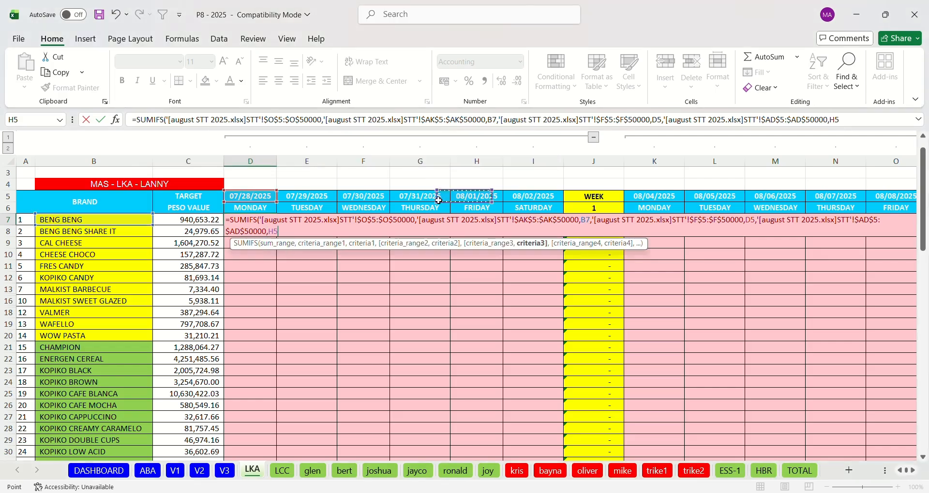
pyautogui.press('Right')
pyautogui.press('Right')
pyautogui.press('Right')
pyautogui.press('Right')
pyautogui.press('Right')
pyautogui.press('Right')
pyautogui.press('Right')
pyautogui.press('Right')
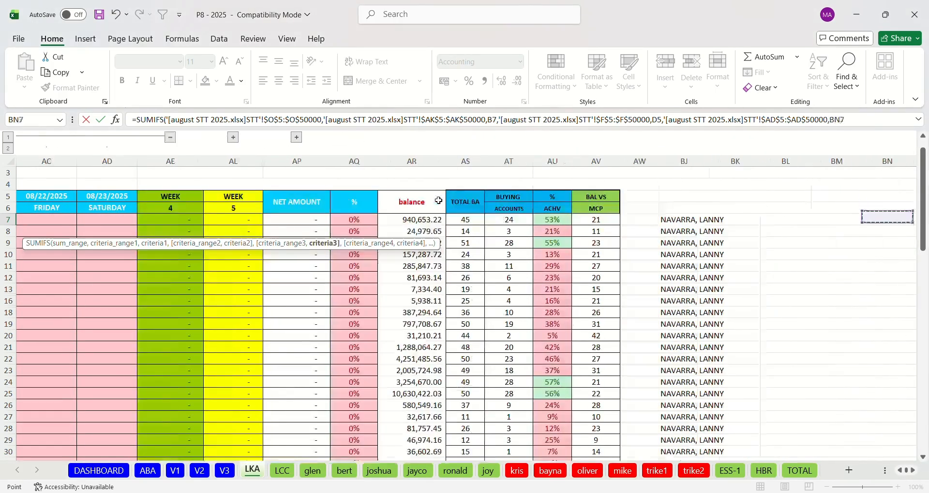
pyautogui.press('Down')
pyautogui.press('Down')
pyautogui.press('Left')
pyautogui.press('Left')
pyautogui.press('Left')
pyautogui.press('Left')
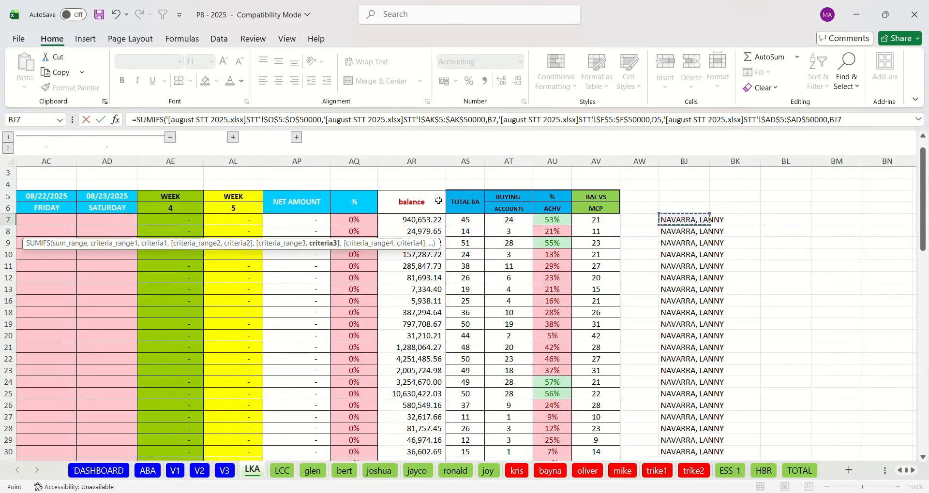
pyautogui.press('Return')
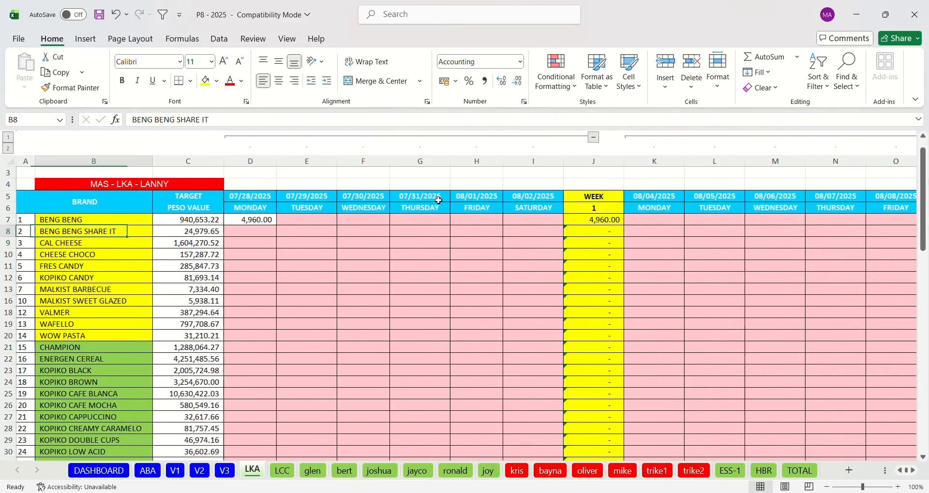
pyautogui.press('Up')
pyautogui.hotkey('ctrl', 'c')
pyautogui.hotkey('shift', 'Down')
pyautogui.hotkey('shift', 'Down')
pyautogui.hotkey('shift', 'Down')
pyautogui.hotkey('shift', 'Down')
pyautogui.hotkey('shift', 'Down')
pyautogui.hotkey('shift', 'Down')
pyautogui.hotkey('shift', 'Down')
pyautogui.hotkey('shift', 'Down')
pyautogui.hotkey('shift', 'Down')
pyautogui.hotkey('shift', 'Down')
pyautogui.hotkey('shift', 'Down')
pyautogui.hotkey('shift', 'Down')
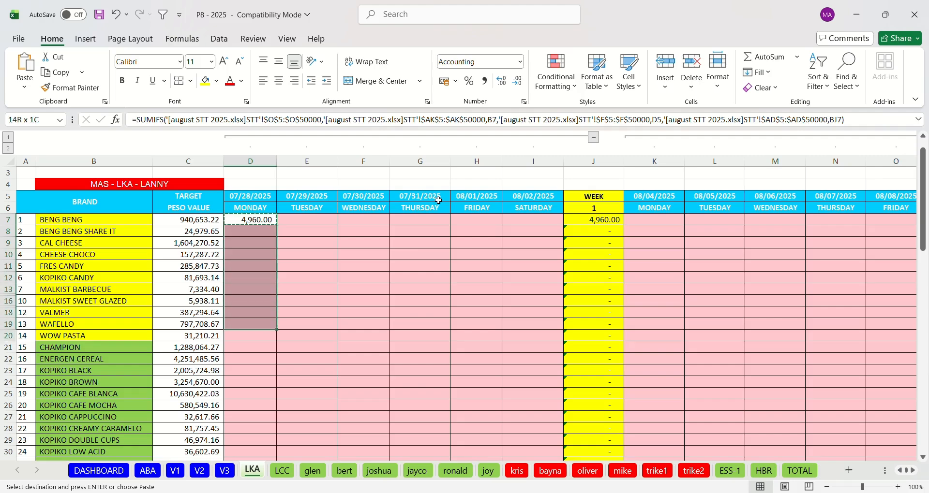
pyautogui.hotkey('shift', 'Up')
pyautogui.hotkey('shift', 'Up')
pyautogui.hotkey('shift', 'Up')
pyautogui.hotkey('shift', 'Up')
pyautogui.hotkey('shift', 'Up')
pyautogui.hotkey('shift', 'Up')
pyautogui.hotkey('shift', 'Up')
pyautogui.hotkey('shift', 'Up')
pyautogui.hotkey('shift', 'Up')
pyautogui.hotkey('shift', 'Up')
pyautogui.hotkey('shift', 'Up')
pyautogui.hotkey('shift', 'Up')
pyautogui.hotkey('shift', 'Up')
pyautogui.hotkey('shift', 'Up')
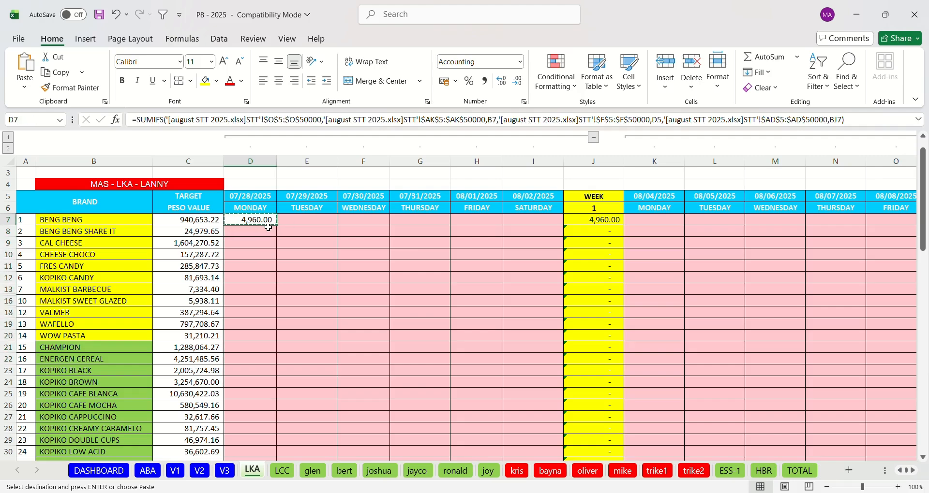
# - Make the date reference in the D7 formula absolute as $D$5
pyautogui.doubleClick(263, 219)
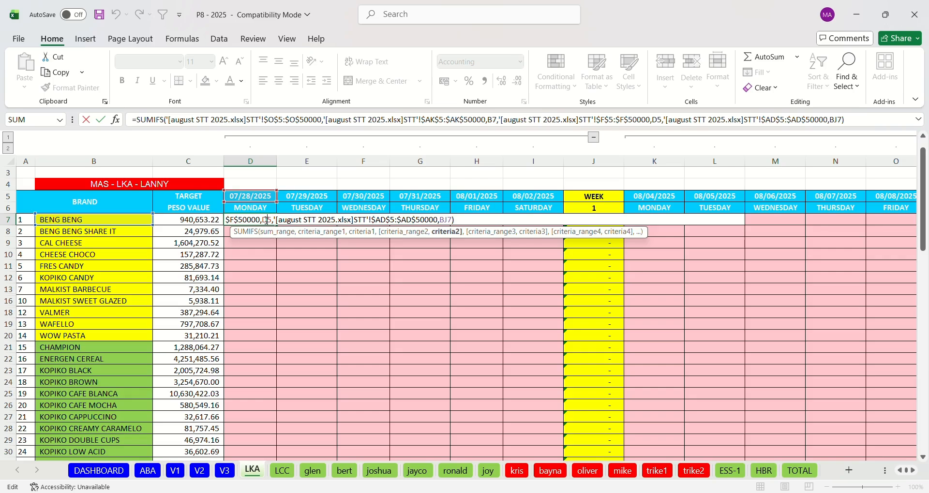
pyautogui.press('F4')
pyautogui.press('Return')
pyautogui.press('Up')
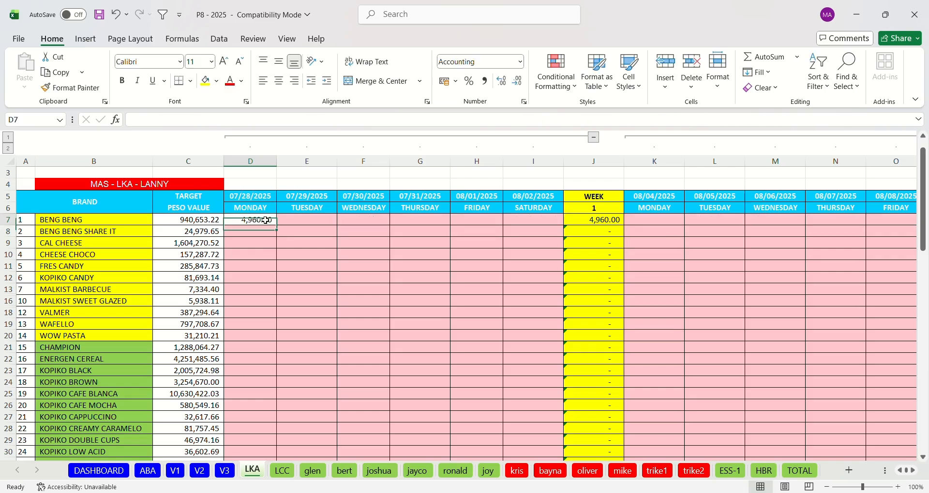
# - Copy the D7 formula down the Monday 07/28/2025 column through all brand rows above Grand Total
pyautogui.hotkey('ctrl', 'c')
pyautogui.hotkey('ctrl', 'shift', 'Down')
pyautogui.hotkey('shift', 'Up')
pyautogui.hotkey('ctrl', 'v')
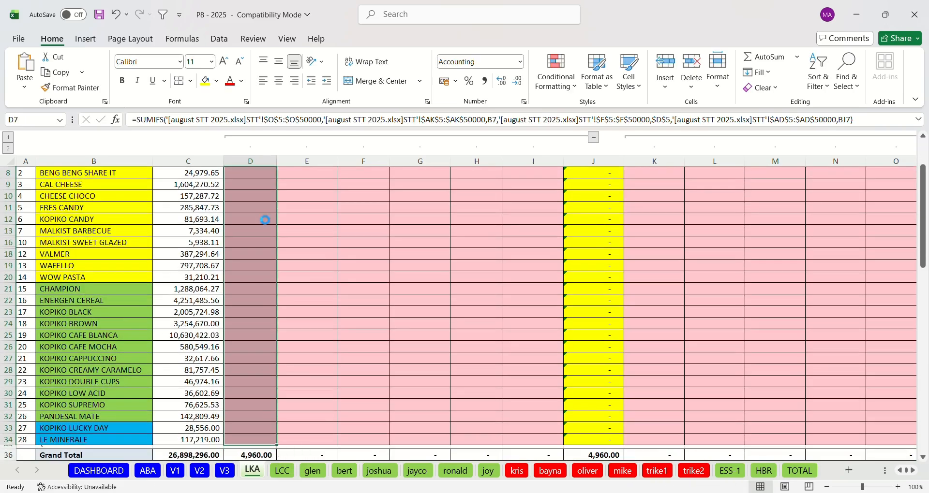
pyautogui.press('Left')
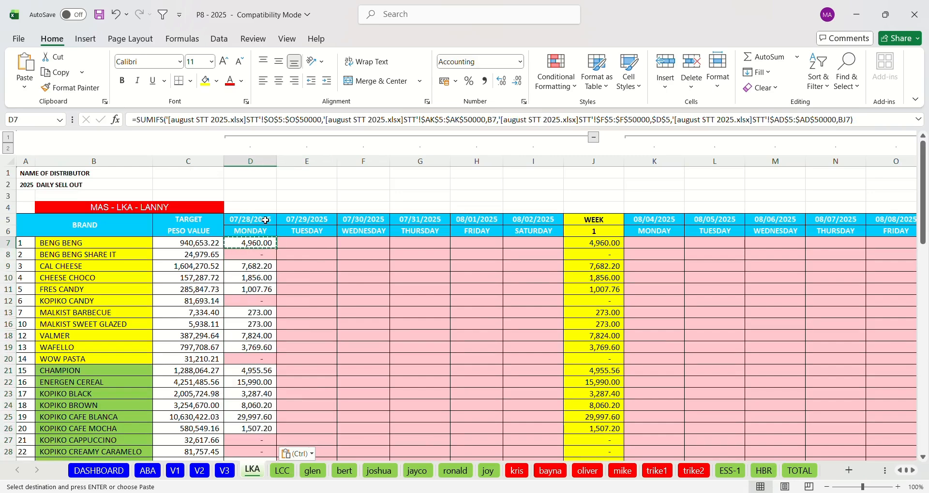
# - Copy the D7 formula into E7 under Tuesday 07/29/2025 and set its brand criterion to B7
pyautogui.press('Right')
pyautogui.hotkey('ctrl', 'v')
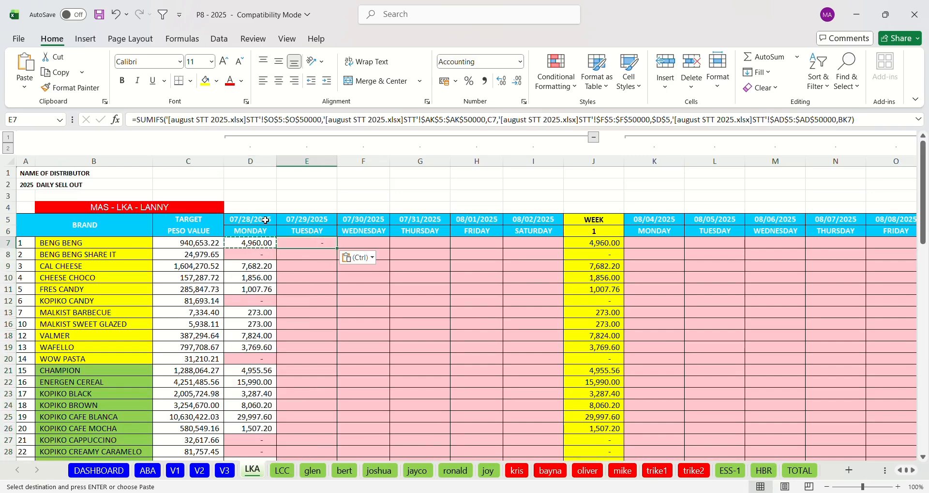
pyautogui.doubleClick(318, 245)
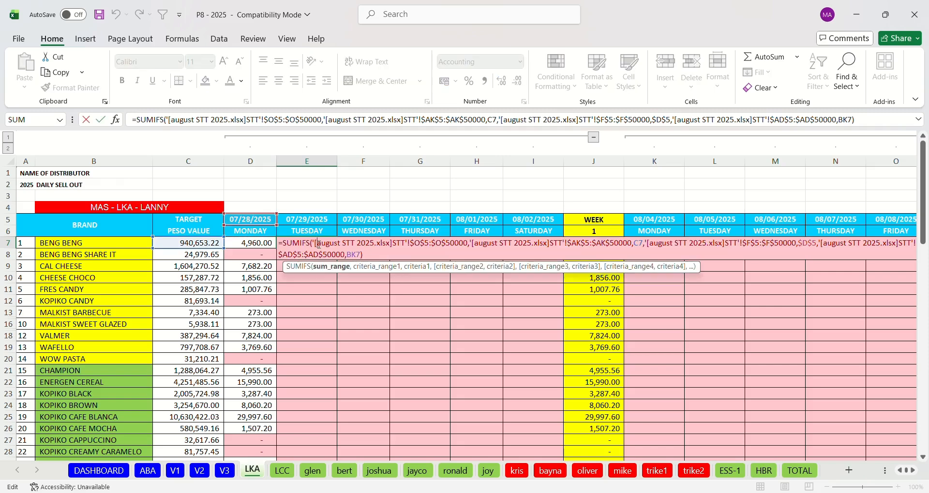
pyautogui.click(638, 244)
pyautogui.press('BackSpace')
pyautogui.write('B')
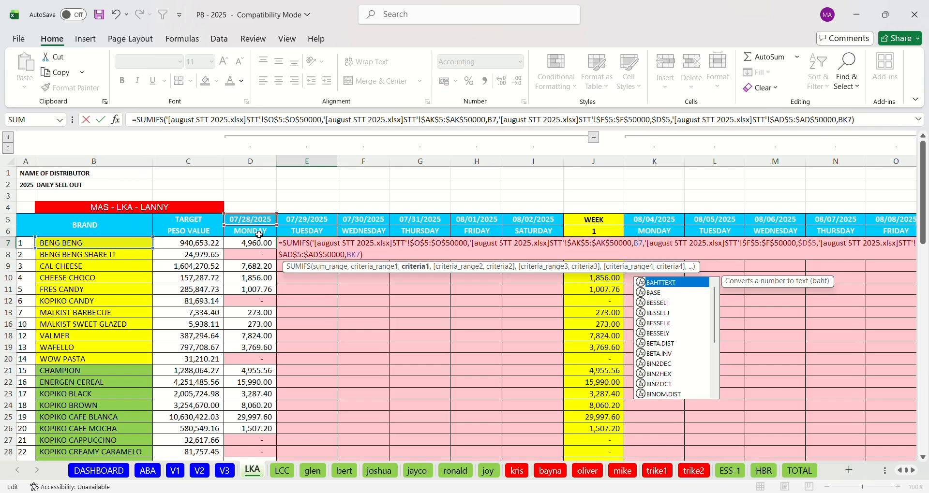
# - In the E7 formula, set the date criterion to $E$5 and the salesman criterion to BJ7
pyautogui.click(811, 242)
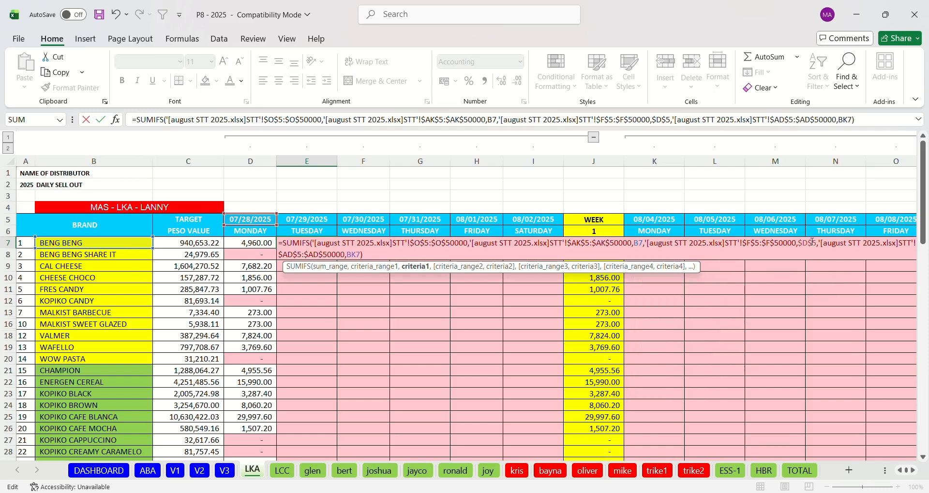
pyautogui.click(810, 243)
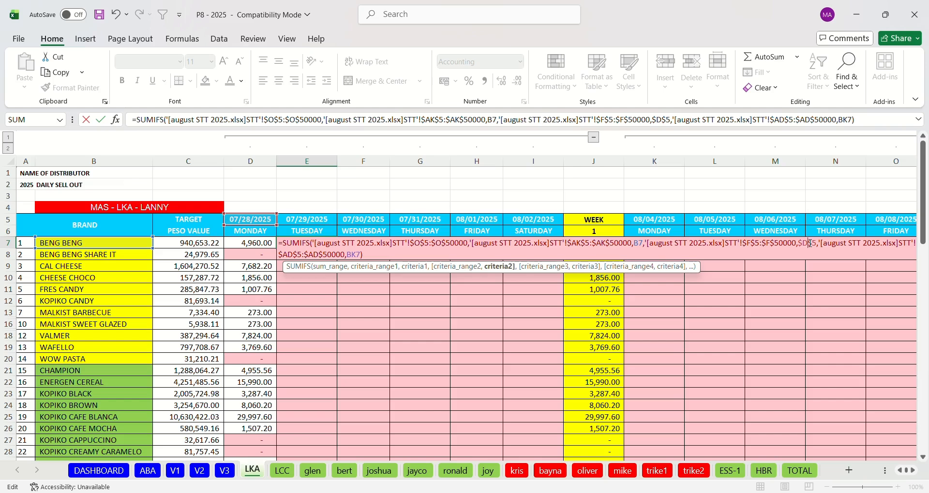
pyautogui.press('Delete')
pyautogui.write('E')
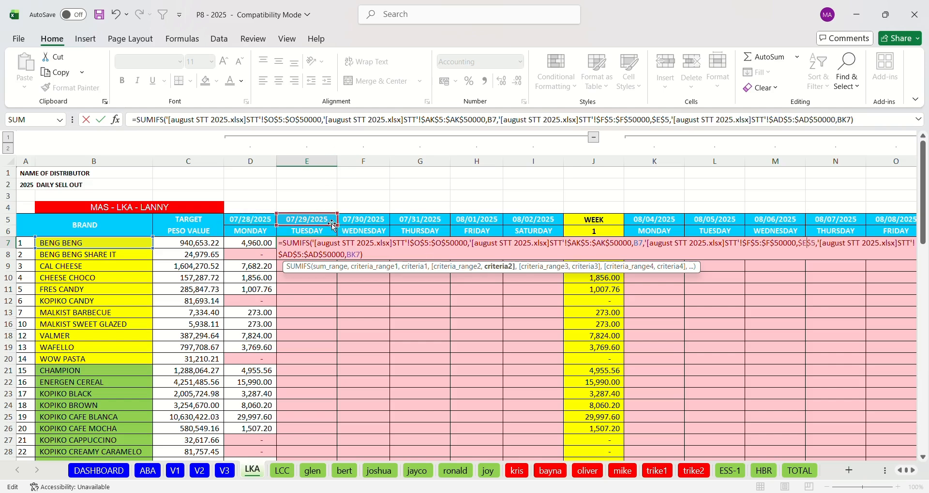
pyautogui.click(356, 255)
pyautogui.press('BackSpace')
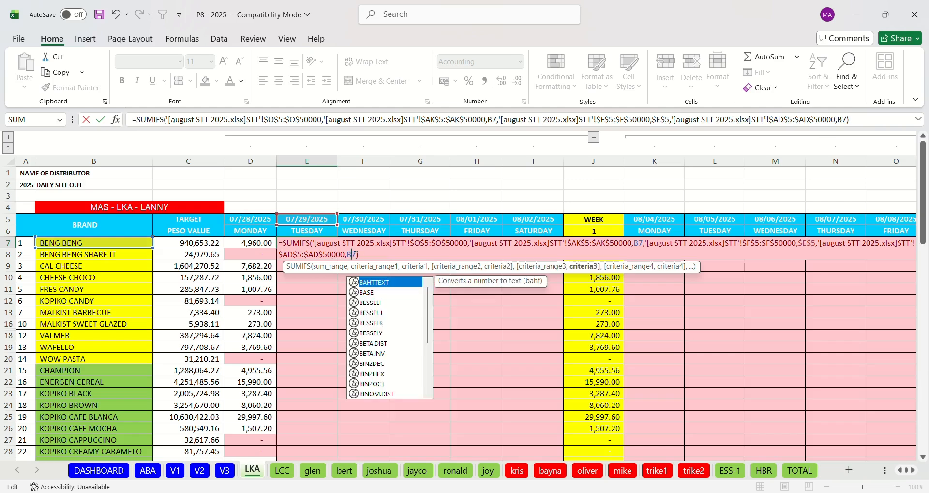
pyautogui.write('J')
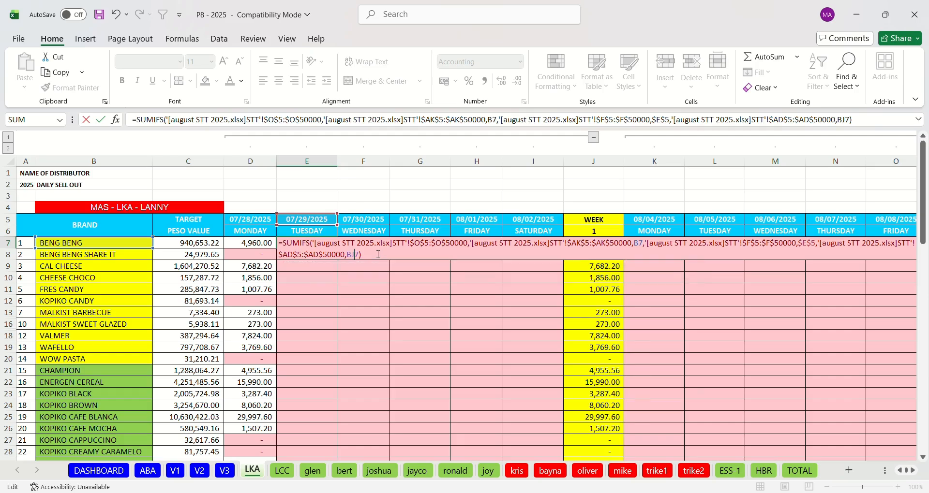
pyautogui.hotkey('ctrl', 'Return')
# - Copy the E7 formula down the Tuesday 07/29/2025 column through all brand rows above Grand Total
pyautogui.hotkey('ctrl', 'shift', 'Down')
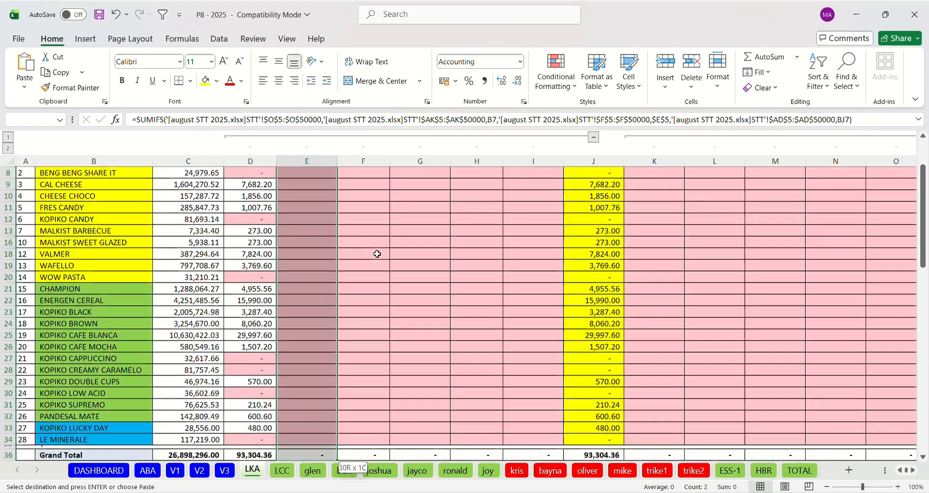
pyautogui.hotkey('shift', 'Up')
pyautogui.hotkey('ctrl', 'v')
pyautogui.press('Right')
pyautogui.press('Left')
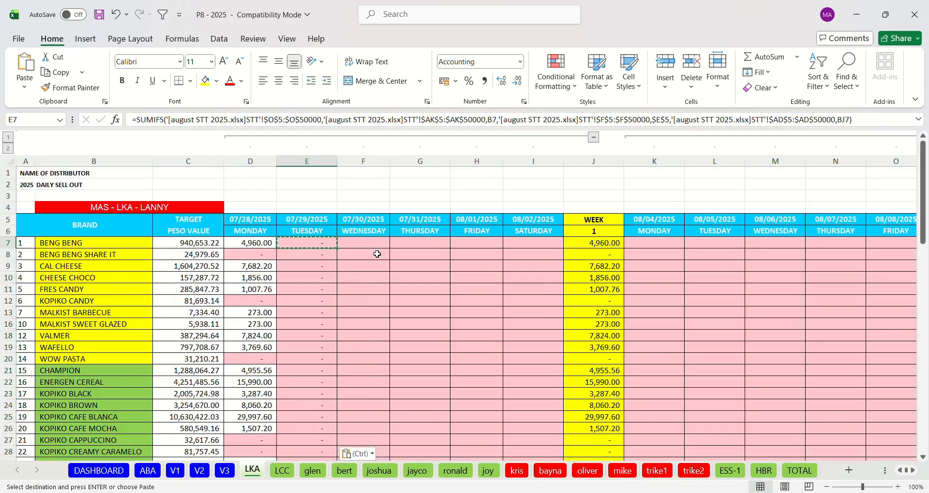
# - Examine the daily and weekly columns along row 7 as far as NET AMOUNT
pyautogui.hotkey('ctrl', 'shift', 'Down')
pyautogui.hotkey('shift', 'Up')
pyautogui.press('Up')
pyautogui.press('Up')
pyautogui.press('Down')
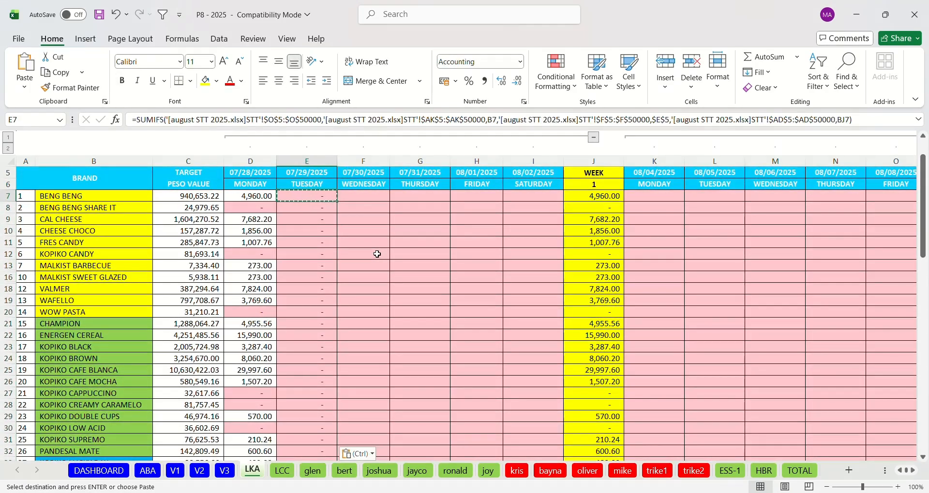
pyautogui.press('Right')
pyautogui.press('Right')
pyautogui.press('Right')
pyautogui.press('Right')
pyautogui.press('Right')
pyautogui.press('Right')
pyautogui.press('Right')
pyautogui.press('Right')
pyautogui.press('Right')
pyautogui.press('Right')
pyautogui.press('Right')
pyautogui.press('Right')
pyautogui.press('Right')
pyautogui.press('Right')
pyautogui.press('Right')
pyautogui.press('Right')
pyautogui.press('Right')
pyautogui.press('Right')
pyautogui.press('Right')
pyautogui.press('Right')
pyautogui.press('Right')
pyautogui.press('Right')
pyautogui.press('Right')
pyautogui.press('Right')
pyautogui.press('Right')
pyautogui.press('Right')
pyautogui.press('Right')
pyautogui.press('Right')
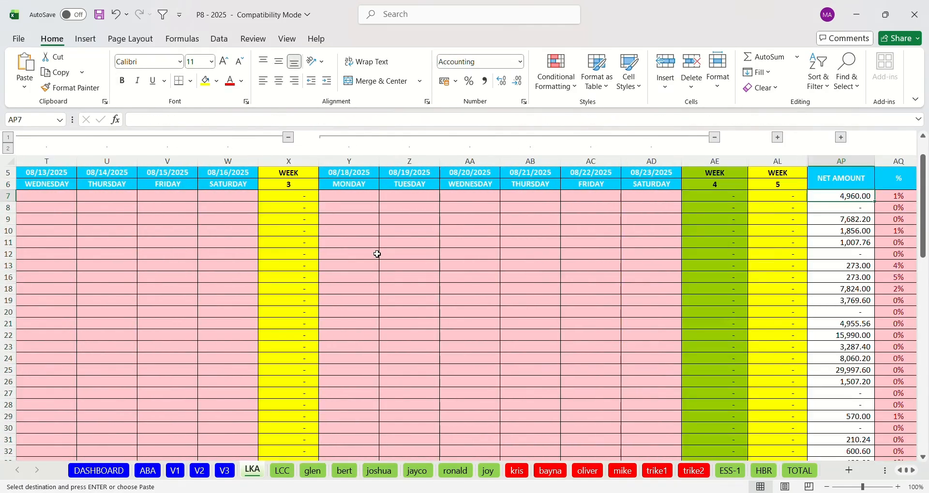
pyautogui.press('Left')
pyautogui.press('Left')
pyautogui.press('Left')
pyautogui.press('Left')
pyautogui.press('Left')
pyautogui.press('Left')
pyautogui.press('Left')
pyautogui.press('Left')
pyautogui.press('Left')
pyautogui.press('Left')
pyautogui.press('Left')
pyautogui.press('Left')
pyautogui.press('Left')
pyautogui.press('Left')
pyautogui.press('Left')
pyautogui.press('Left')
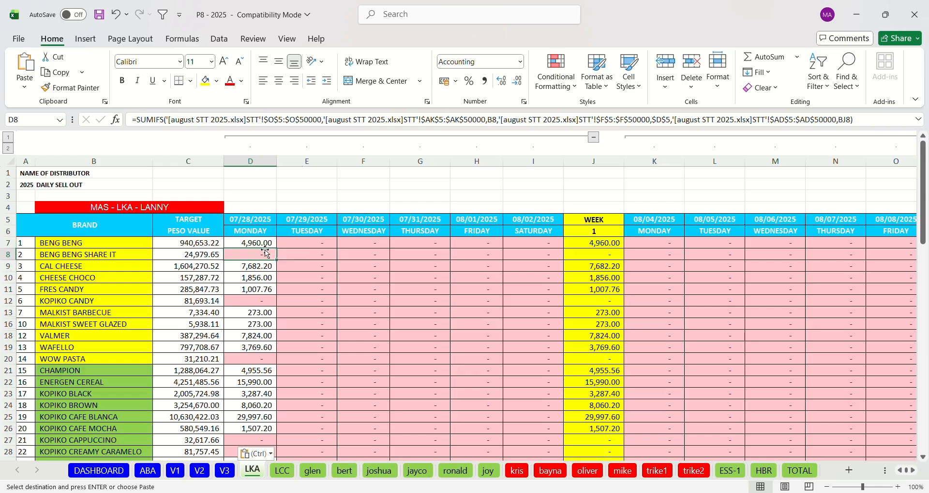
# - Copy the formula block from D7 down to row 34 and across through the Week 5 column
pyautogui.press('Up')
pyautogui.hotkey('ctrl', 'shift', 'Down')
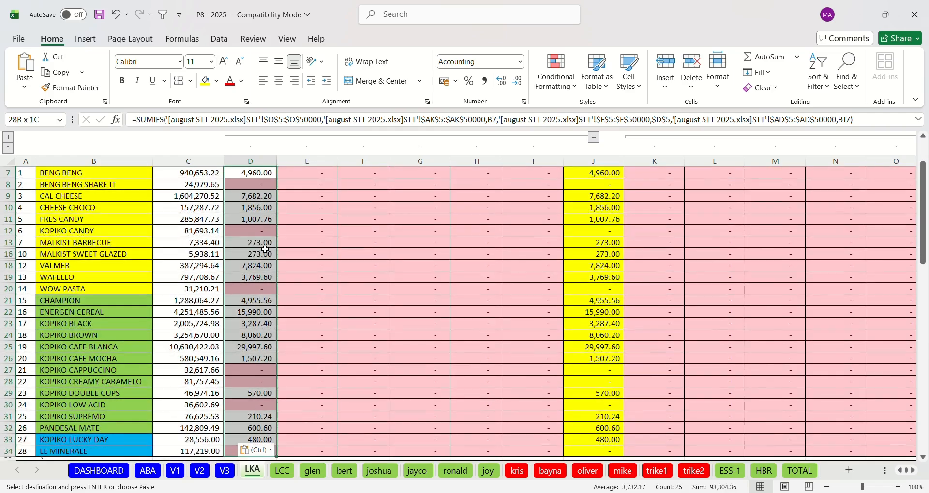
pyautogui.hotkey('shift', 'Right')
pyautogui.hotkey('shift', 'Right')
pyautogui.hotkey('shift', 'Right')
pyautogui.hotkey('shift', 'Right')
pyautogui.hotkey('shift', 'Right')
pyautogui.hotkey('shift', 'Right')
pyautogui.hotkey('shift', 'Right')
pyautogui.hotkey('shift', 'Right')
pyautogui.hotkey('shift', 'Right')
pyautogui.hotkey('shift', 'Right')
pyautogui.hotkey('shift', 'Right')
pyautogui.hotkey('shift', 'Right')
pyautogui.hotkey('shift', 'Right')
pyautogui.hotkey('shift', 'Right')
pyautogui.hotkey('shift', 'Right')
pyautogui.hotkey('shift', 'Right')
pyautogui.hotkey('shift', 'Right')
pyautogui.hotkey('shift', 'Right')
pyautogui.hotkey('shift', 'Right')
pyautogui.hotkey('shift', 'Right')
pyautogui.hotkey('shift', 'Right')
pyautogui.hotkey('shift', 'Right')
pyautogui.hotkey('shift', 'Right')
pyautogui.hotkey('shift', 'Right')
pyautogui.hotkey('shift', 'Right')
pyautogui.hotkey('shift', 'Right')
pyautogui.hotkey('shift', 'Right')
pyautogui.hotkey('shift', 'Right')
pyautogui.hotkey('shift', 'Right')
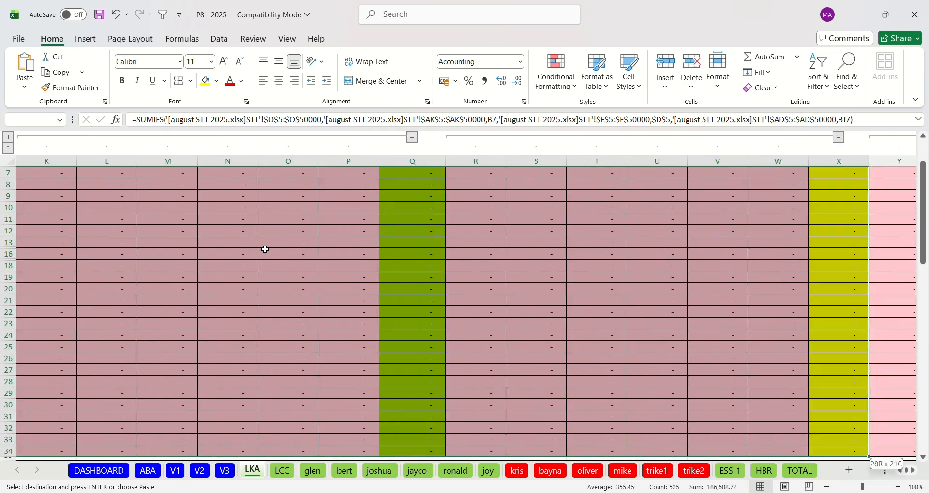
pyautogui.hotkey('shift', 'Right')
pyautogui.hotkey('shift', 'Right')
pyautogui.hotkey('shift', 'Right')
pyautogui.hotkey('shift', 'Right')
pyautogui.hotkey('shift', 'Right')
pyautogui.hotkey('shift', 'Left')
pyautogui.hotkey('shift', 'Left')
pyautogui.hotkey('shift', 'Left')
pyautogui.hotkey('shift', 'Left')
pyautogui.hotkey('shift', 'Left')
pyautogui.hotkey('shift', 'Left')
pyautogui.hotkey('shift', 'Left')
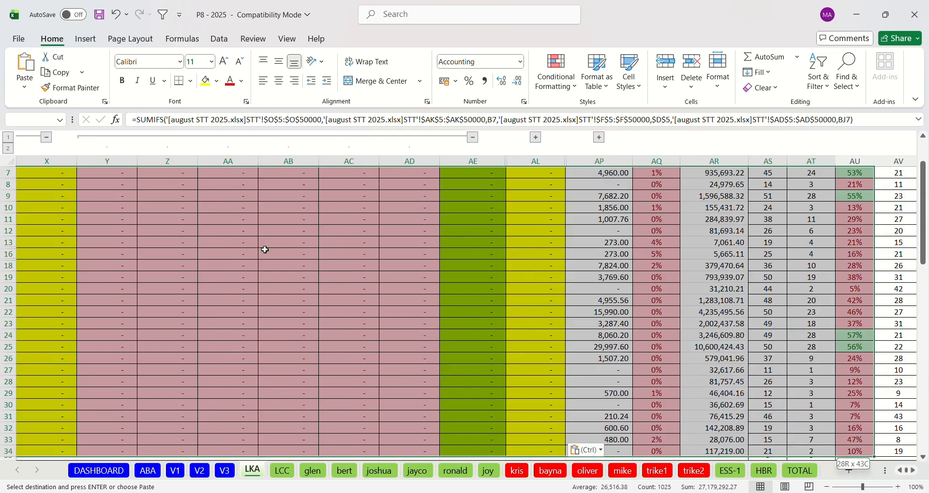
pyautogui.hotkey('shift', 'Right')
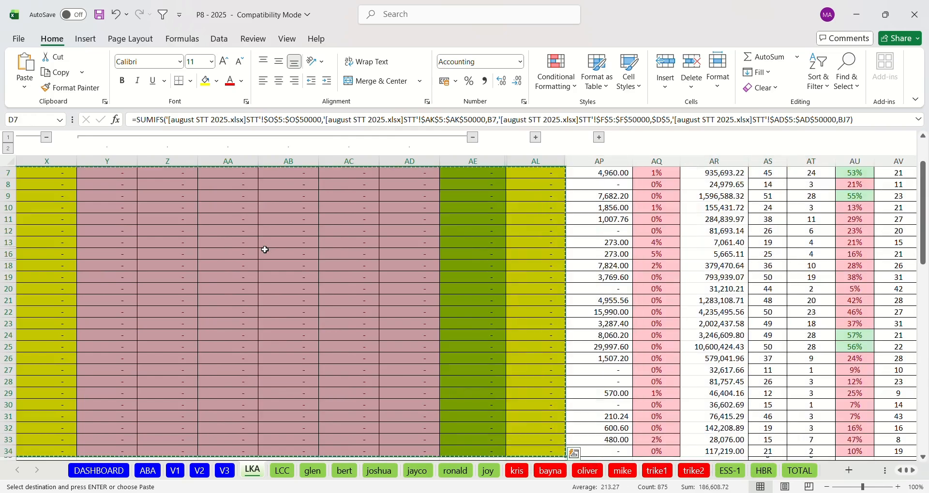
# - Paste the copied formula block at D7 in the LCC sheet and the two salesman sheets that follow it
pyautogui.click(290, 478)
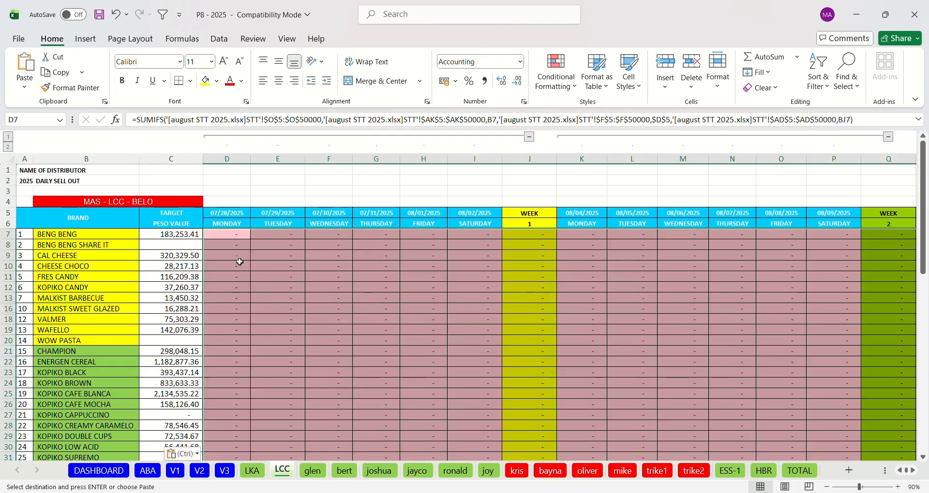
pyautogui.hotkey('ctrl', 'pagedown')
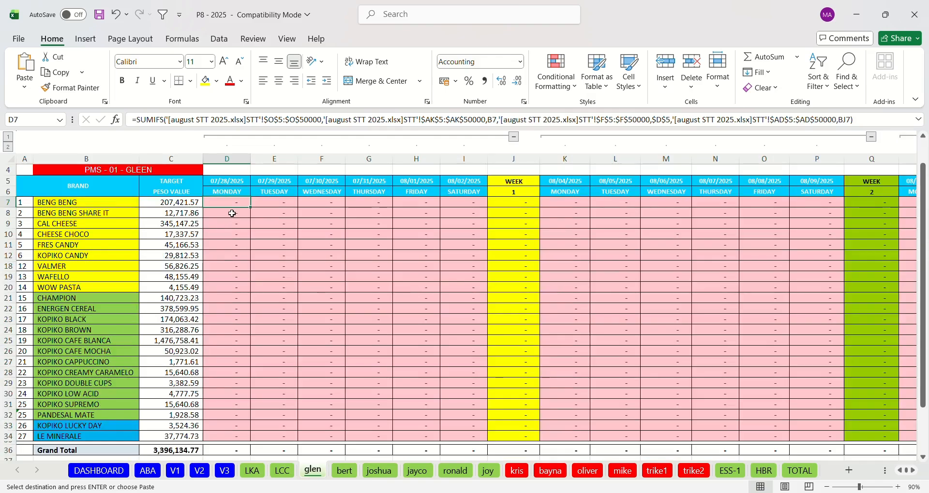
pyautogui.hotkey('ctrl', 'v')
pyautogui.hotkey('ctrl', 'pagedown')
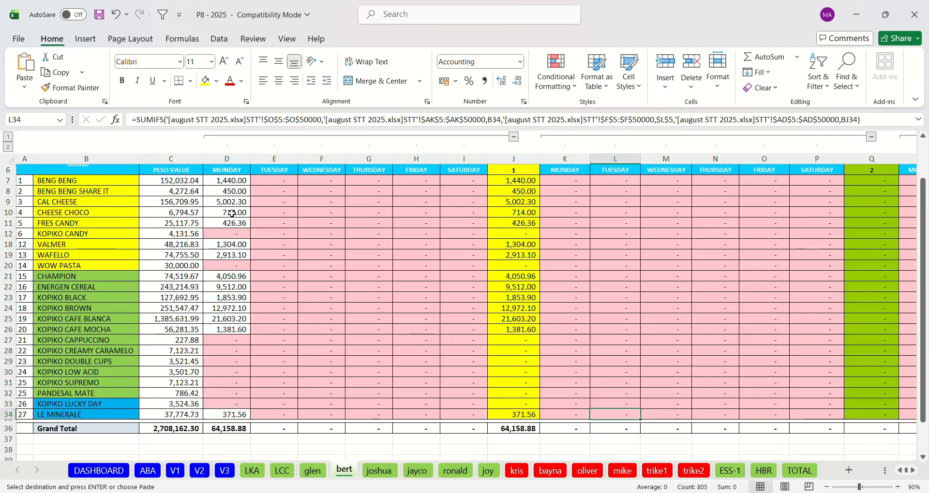
pyautogui.click(246, 185)
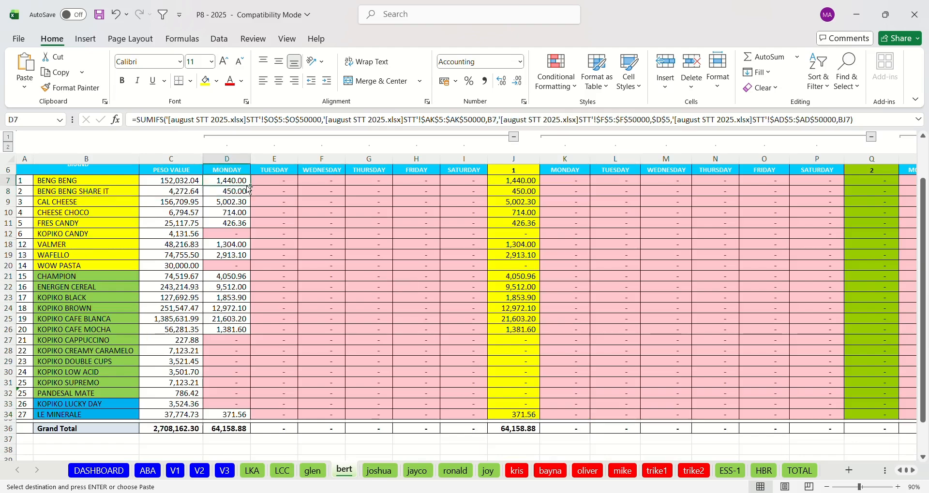
pyautogui.hotkey('ctrl', 'v')
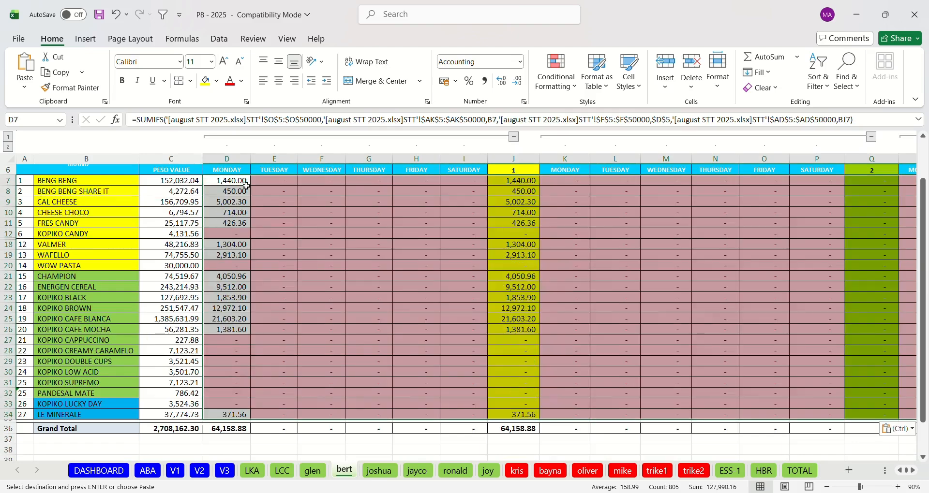
# - Return to the LKA sheet and check the Tuesday date cell E5
pyautogui.hotkey('ctrl', 'pagedown')
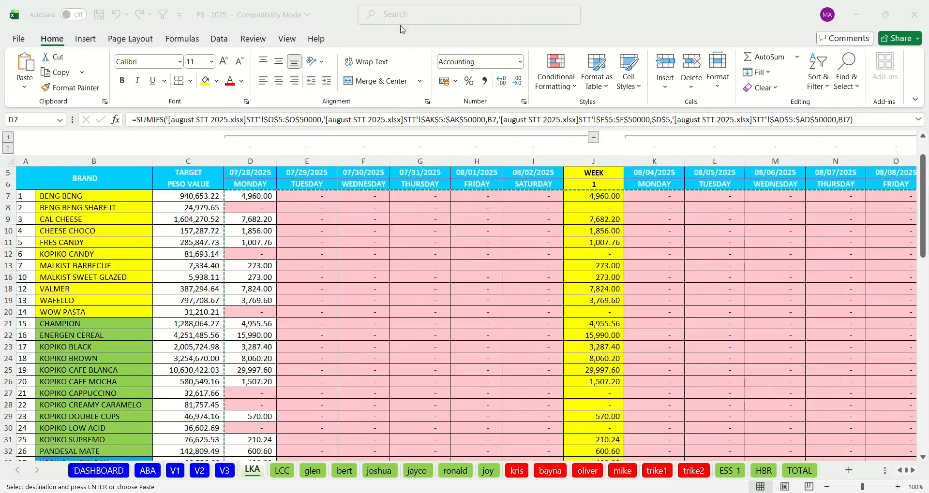
pyautogui.hotkey('ctrl', 'pageup')
pyautogui.hotkey('ctrl', 'pageup')
pyautogui.hotkey('ctrl', 'pageup')
pyautogui.hotkey('ctrl', 'pageup')
pyautogui.click(313, 218)
pyautogui.click(323, 215)
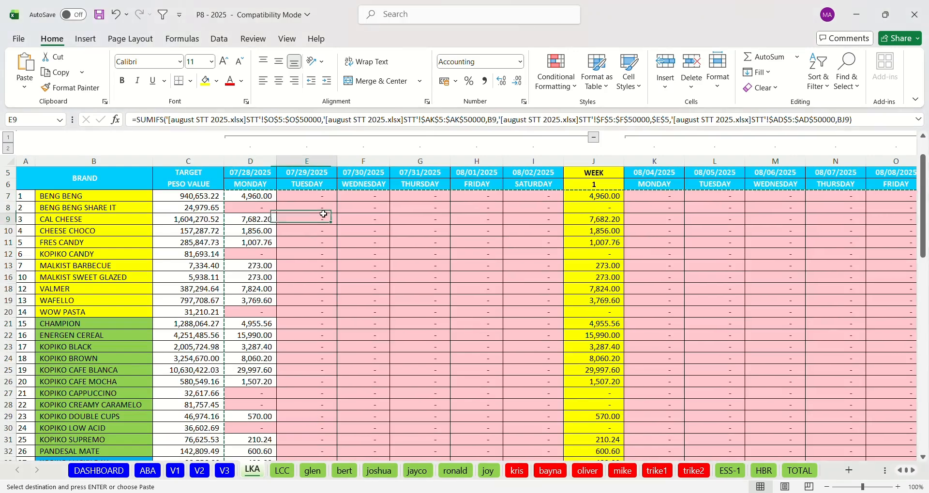
pyautogui.hotkey('ctrl', 'Up')
pyautogui.hotkey('ctrl', 'Up')
pyautogui.press('Down')
pyautogui.press('Down')
pyautogui.press('Down')
pyautogui.press('Down')
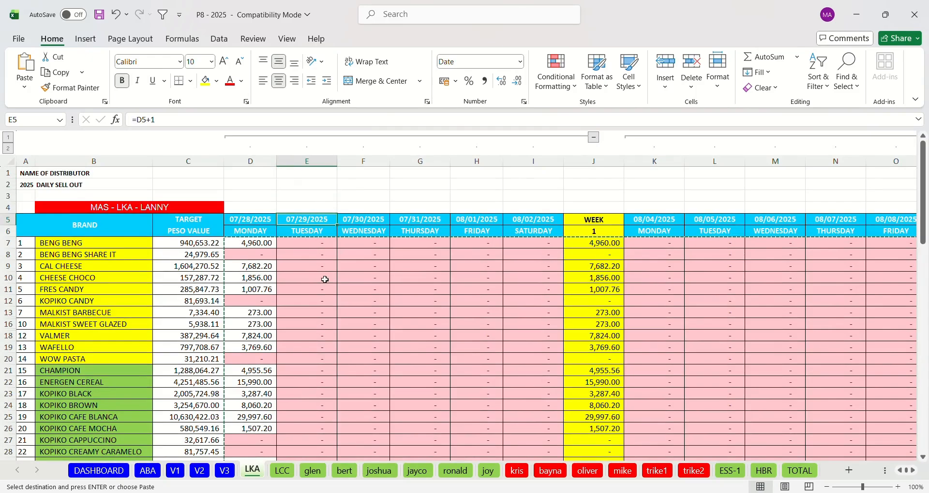
# - Switch to the august STT 2025 workbook and open the STT WHOLE MONTH sheet
pyautogui.hotkey('alt', 'Tab')
pyautogui.hotkey('alt', 'Tab')
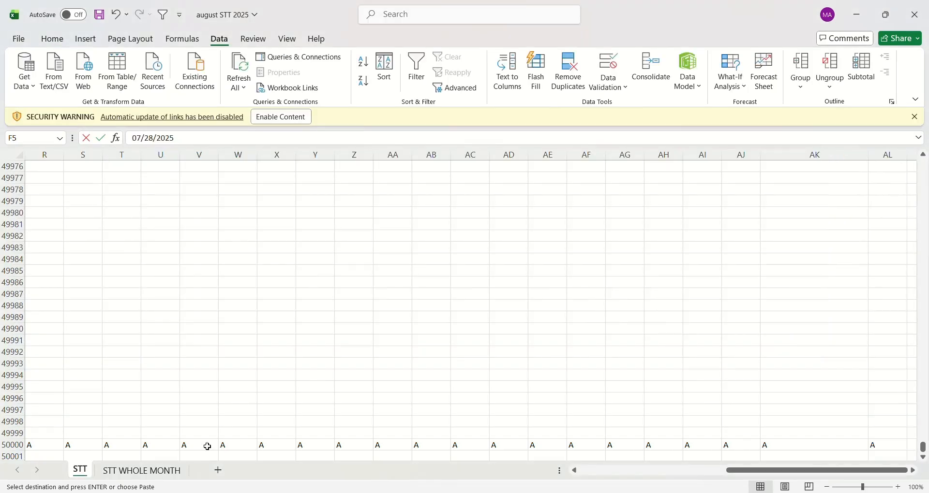
pyautogui.click(141, 471)
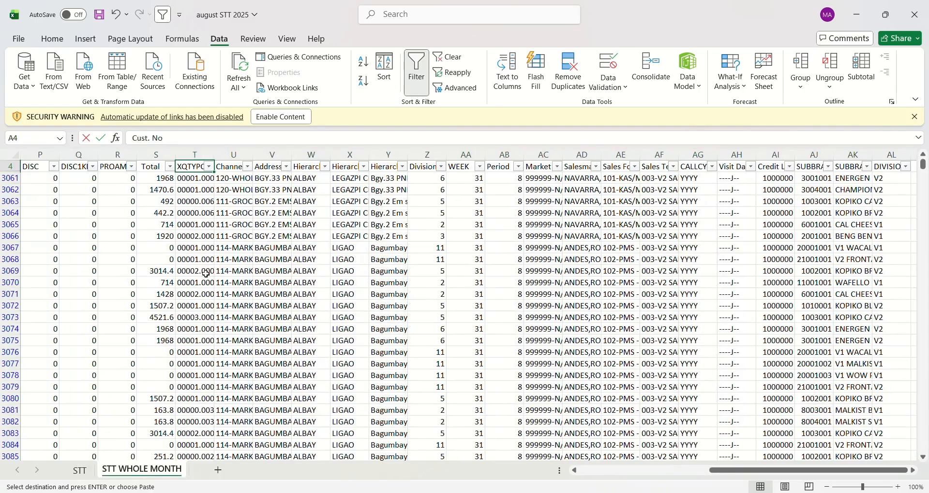
# - Filter the Inv. Date column so that only July 29, 2025 is included
pyautogui.hotkey('ctrl', 'Left')
pyautogui.press('Right')
pyautogui.press('Right')
pyautogui.press('Right')
pyautogui.press('Right')
pyautogui.press('Right')
pyautogui.hotkey('alt', 'Down')
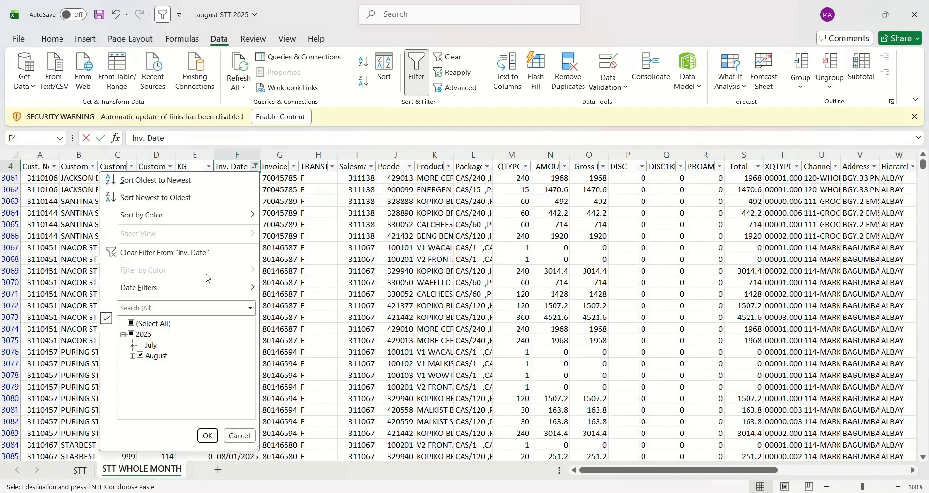
pyautogui.click(147, 356)
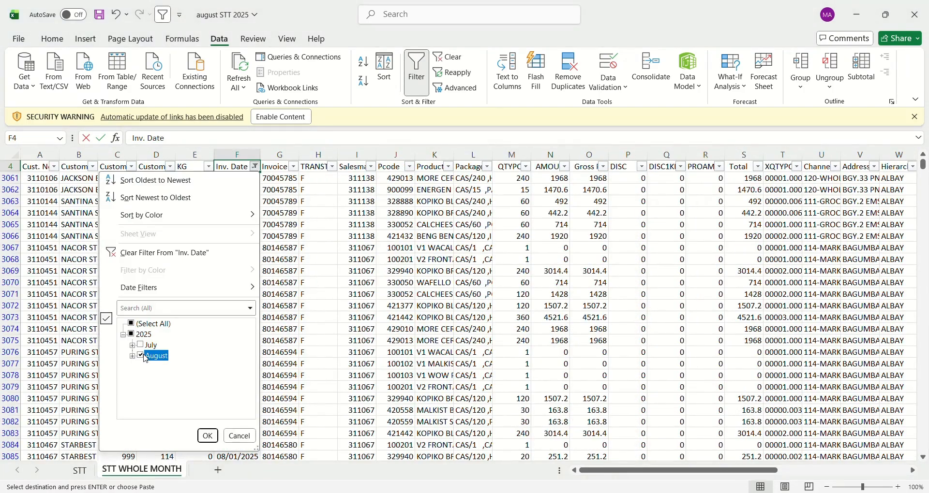
pyautogui.click(140, 338)
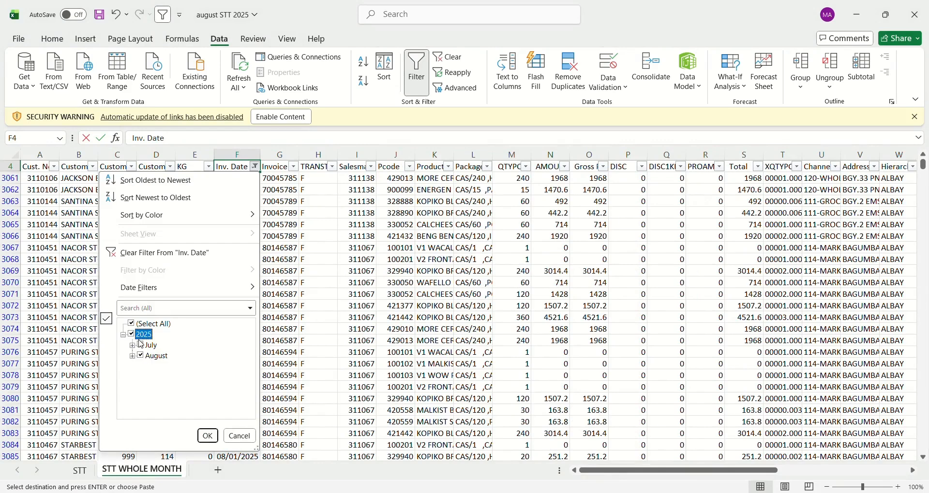
pyautogui.click(144, 358)
pyautogui.click(133, 346)
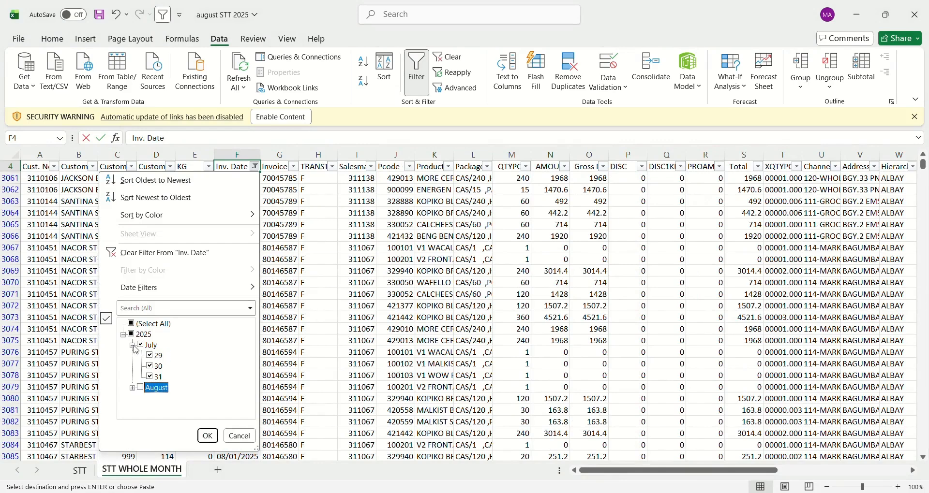
pyautogui.click(155, 367)
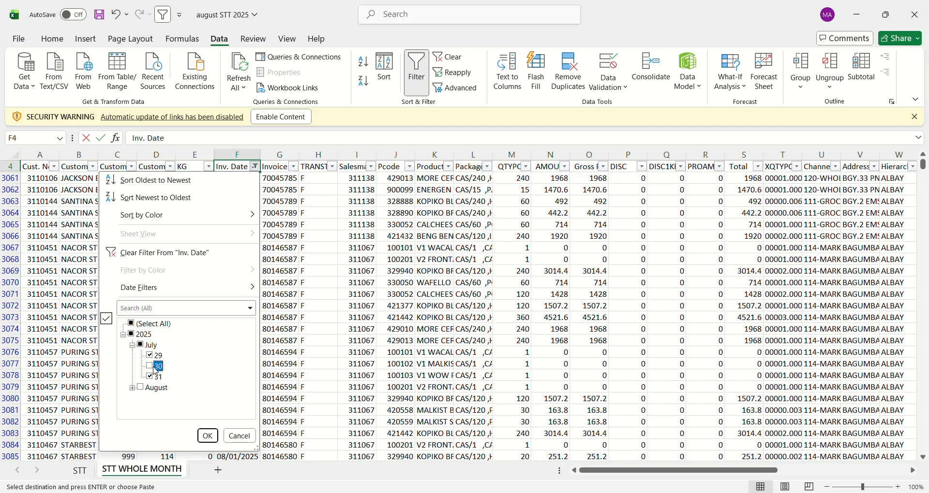
pyautogui.click(153, 380)
pyautogui.click(205, 437)
# - Copy all filtered July 29 data rows from A5 through column AL, excluding the header row
pyautogui.click(197, 288)
pyautogui.hotkey('ctrl', 'Up')
pyautogui.hotkey('ctrl', 'Left')
pyautogui.hotkey('ctrl', 'Down')
pyautogui.hotkey('ctrl', 'shift', 'Right')
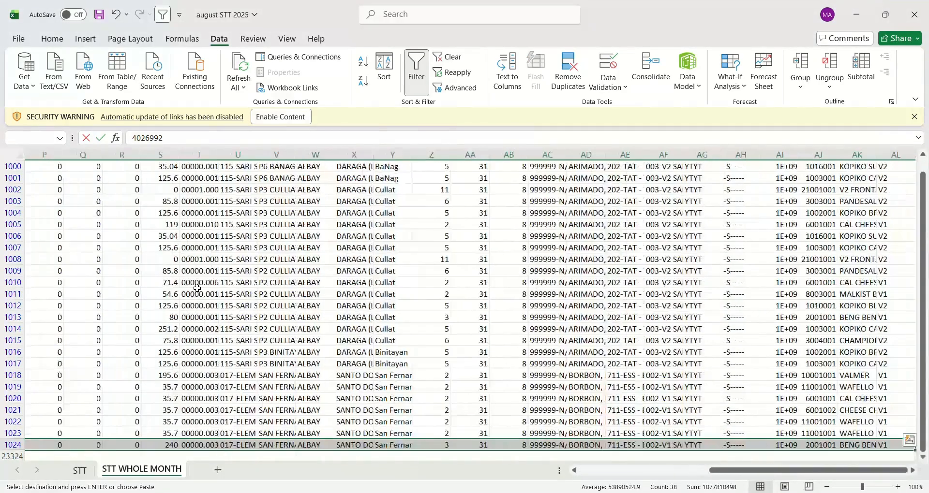
pyautogui.hotkey('ctrl', 'Left')
pyautogui.hotkey('ctrl', 'Up')
pyautogui.press('Down')
pyautogui.hotkey('ctrl', 'shift', 'Right')
pyautogui.hotkey('ctrl', 'shift', 'Down')
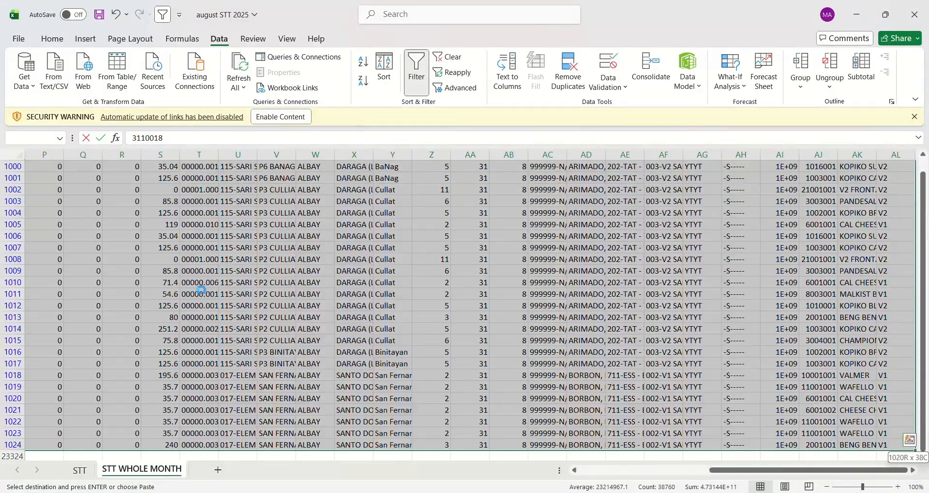
pyautogui.hotkey('alt', 'Tab')
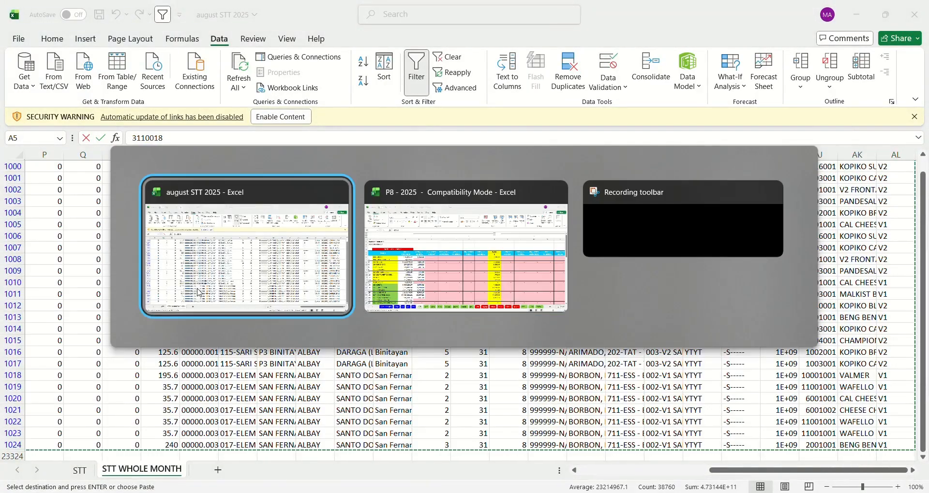
# - Paste the copied July 29 rows into the STT sheet of august STT 2025, starting at the first empty row, A1072
pyautogui.click(198, 292)
pyautogui.click(79, 470)
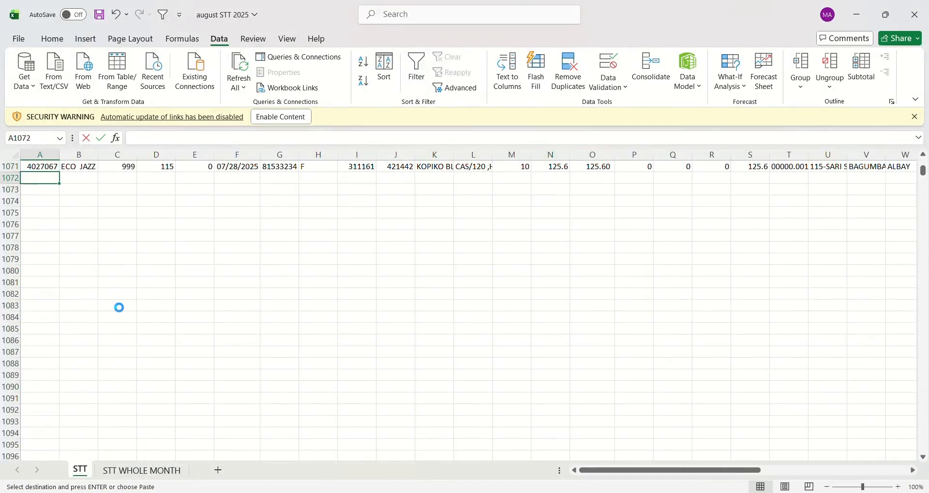
pyautogui.press('Return')
pyautogui.press('Right')
pyautogui.press('Right')
pyautogui.press('Right')
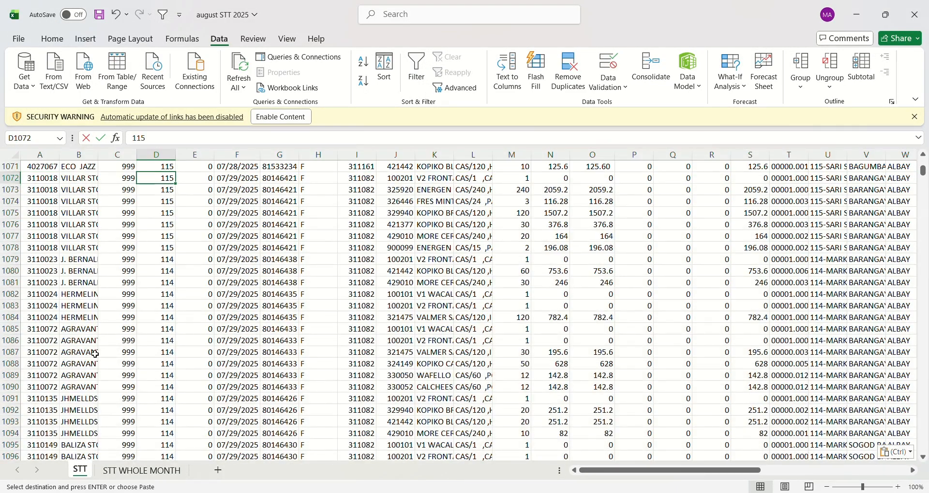
# - Switch to P8 - 2025 and check the July 29 sales on the LKA, LCC, glen and DASHBOARD sheets
pyautogui.hotkey('alt', 'Tab')
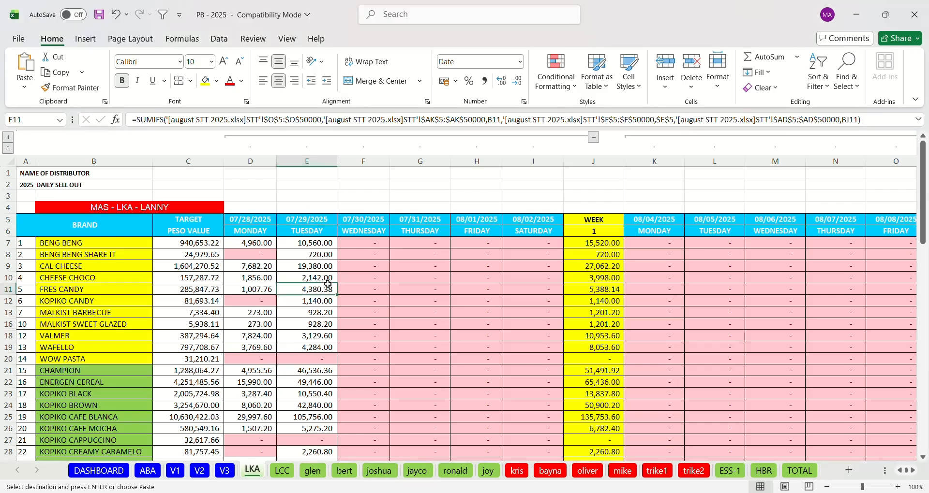
pyautogui.hotkey('ctrl', 'pagedown')
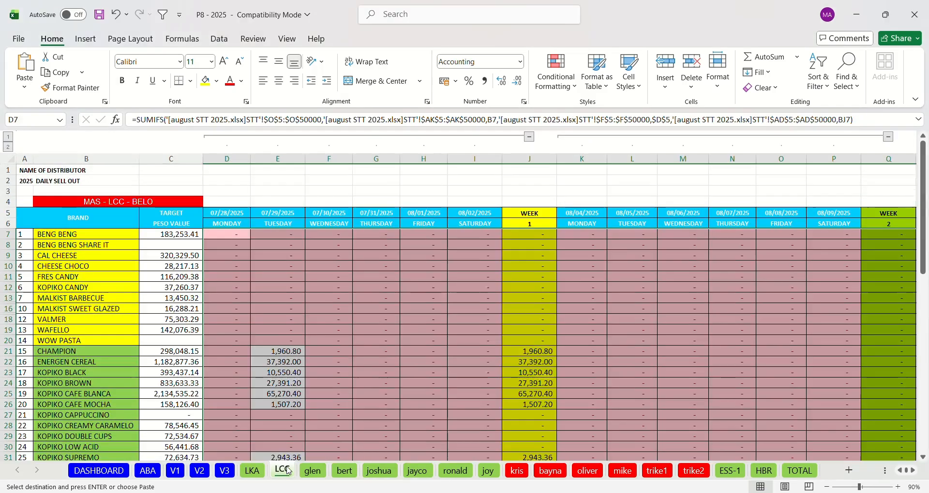
pyautogui.click(285, 317)
pyautogui.click(313, 470)
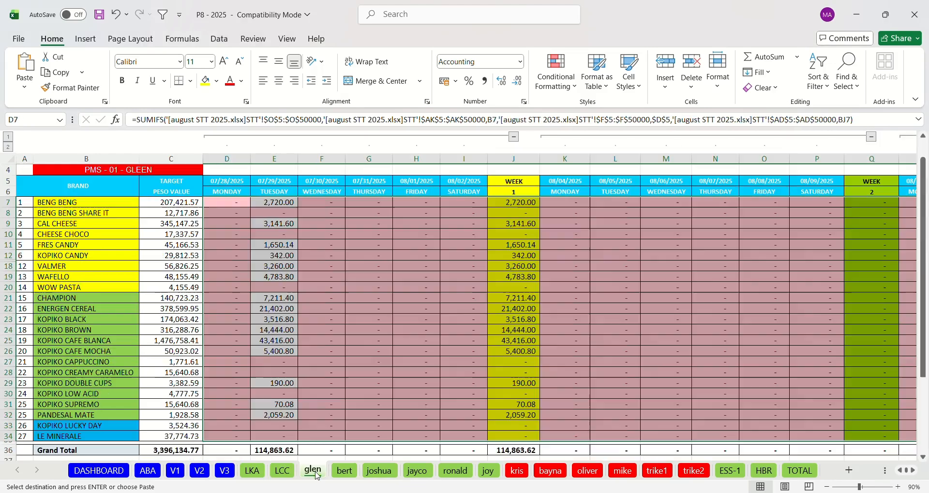
pyautogui.click(273, 300)
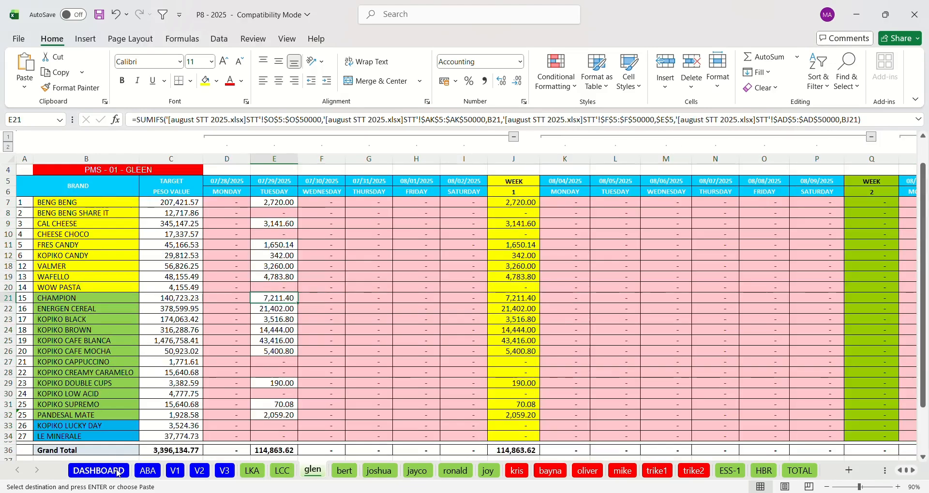
pyautogui.click(98, 471)
pyautogui.click(331, 335)
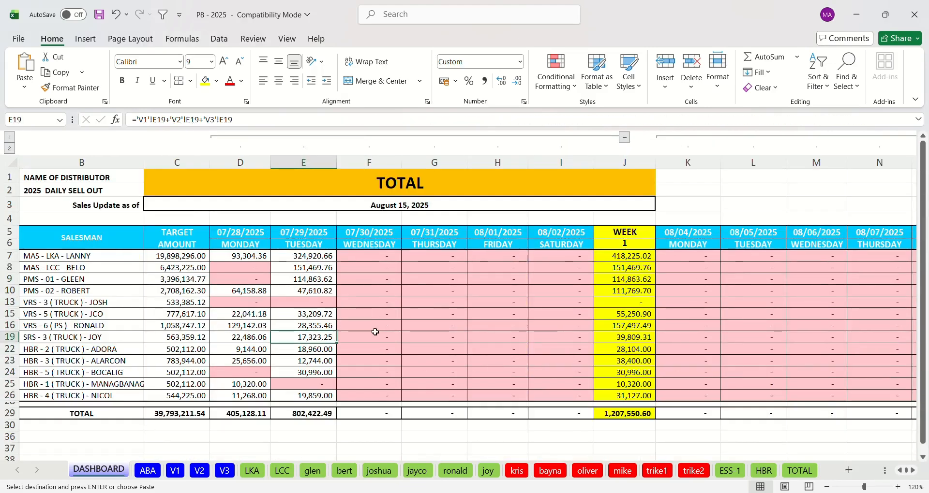
pyautogui.click(375, 333)
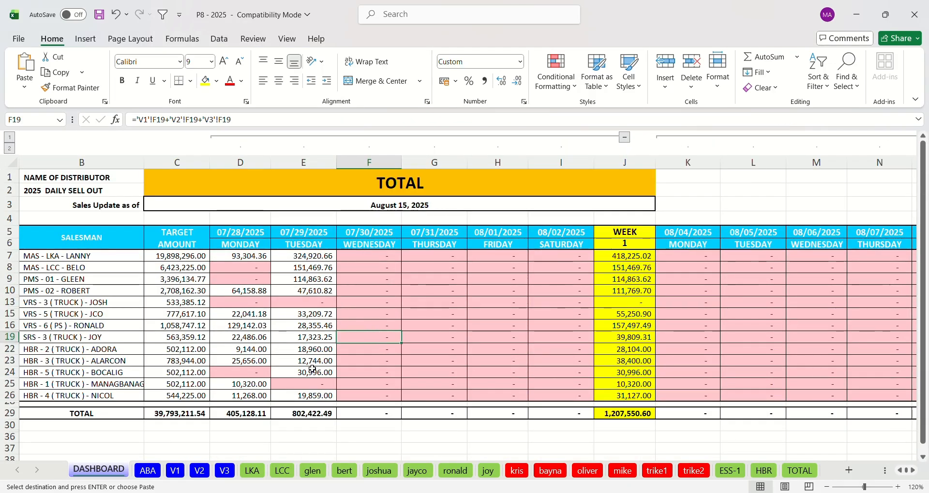
# - Return to the STT WHOLE MONTH sheet of august STT 2025 and filter the Inv. Date column to only July 30, 2025
pyautogui.hotkey('alt', 'Tab')
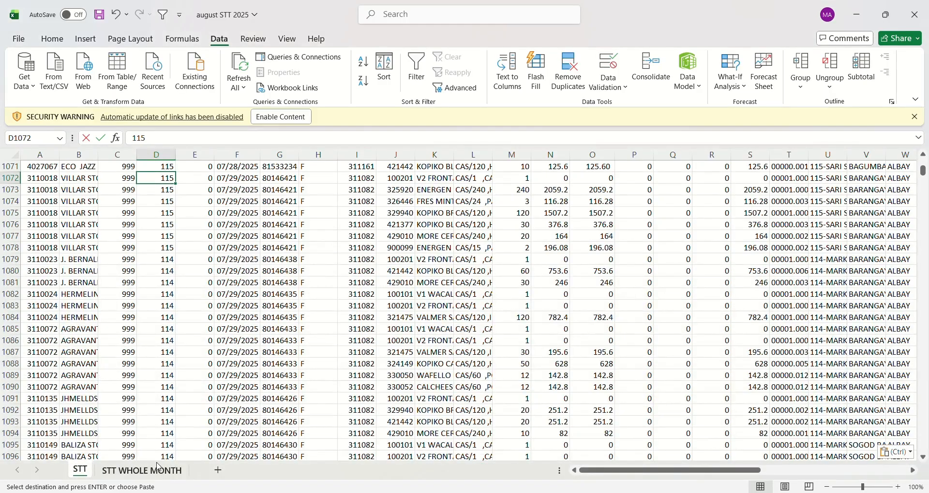
pyautogui.click(141, 471)
pyautogui.click(212, 321)
pyautogui.hotkey('ctrl', 'Up')
pyautogui.hotkey('ctrl', 'Left')
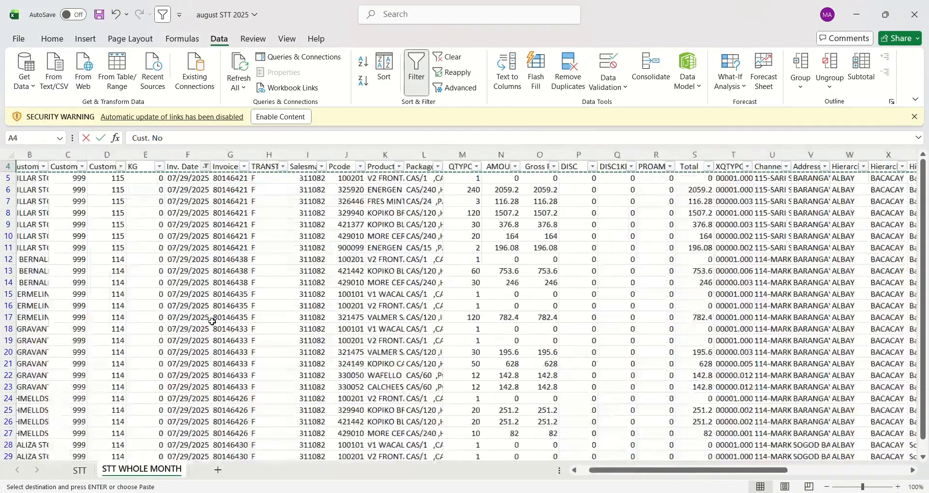
pyautogui.press('Right')
pyautogui.press('Right')
pyautogui.press('Right')
pyautogui.press('Right')
pyautogui.press('Right')
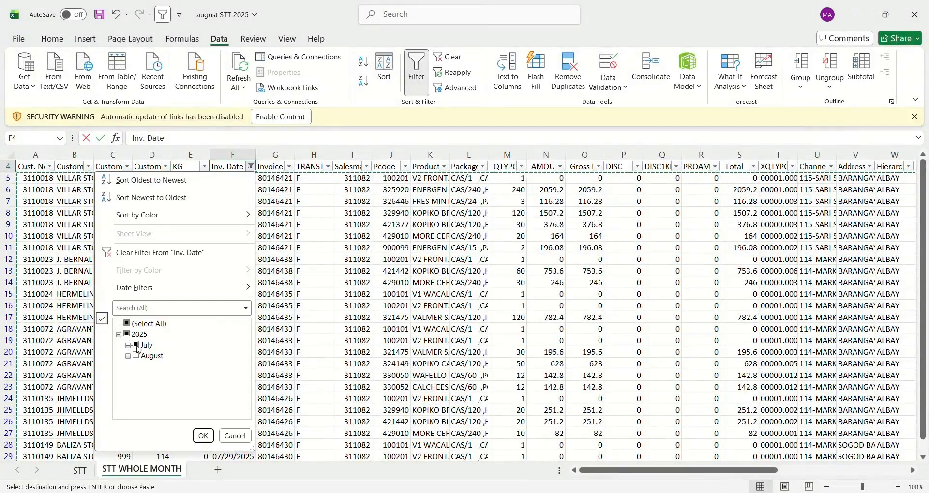
pyautogui.click(128, 346)
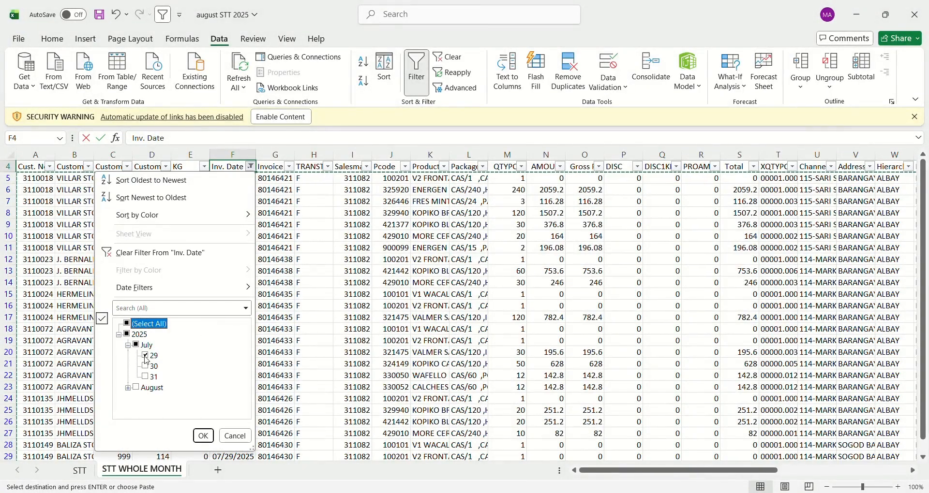
pyautogui.click(144, 356)
pyautogui.click(147, 366)
pyautogui.press('Return')
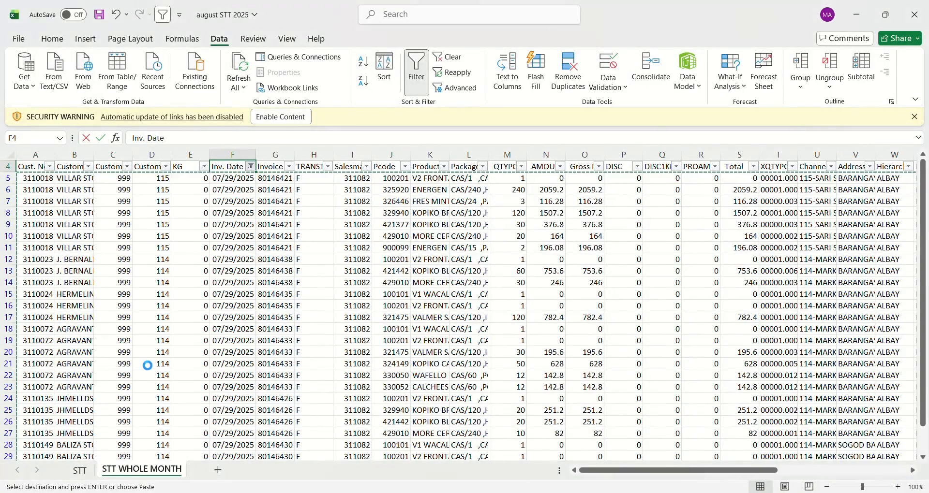
# - Copy all filtered July 30 data rows from column A through column AL, excluding the header row
pyautogui.hotkey('ctrl', 'Left')
pyautogui.hotkey('ctrl', 'shift', 'Right')
pyautogui.hotkey('ctrl', 'shift', 'Down')
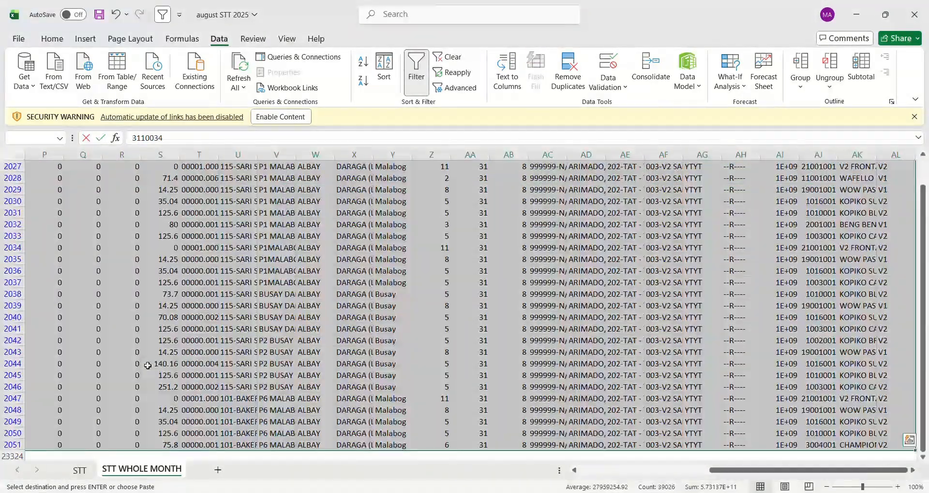
pyautogui.hotkey('alt', 'Tab')
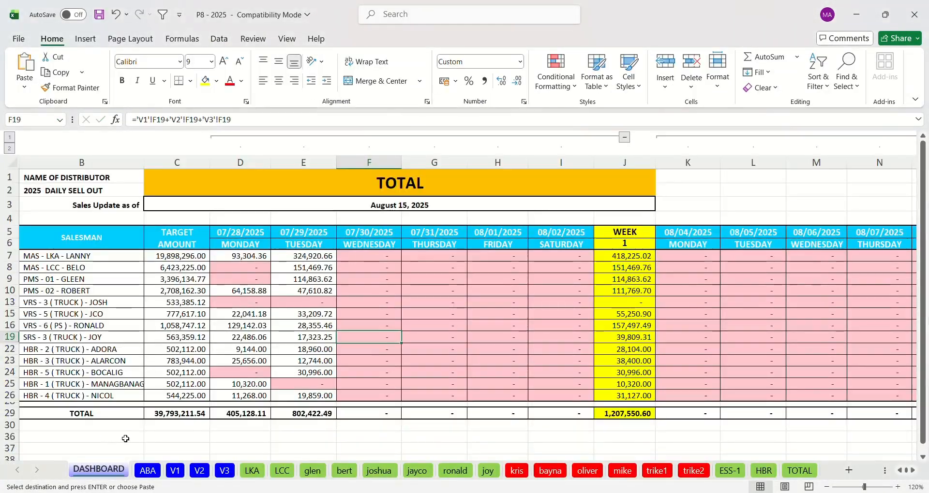
pyautogui.hotkey('alt', 'Tab')
# - Paste the July 30 rows below the existing data on the STT sheet, starting at A2092
pyautogui.hotkey('ctrl', 'pageup')
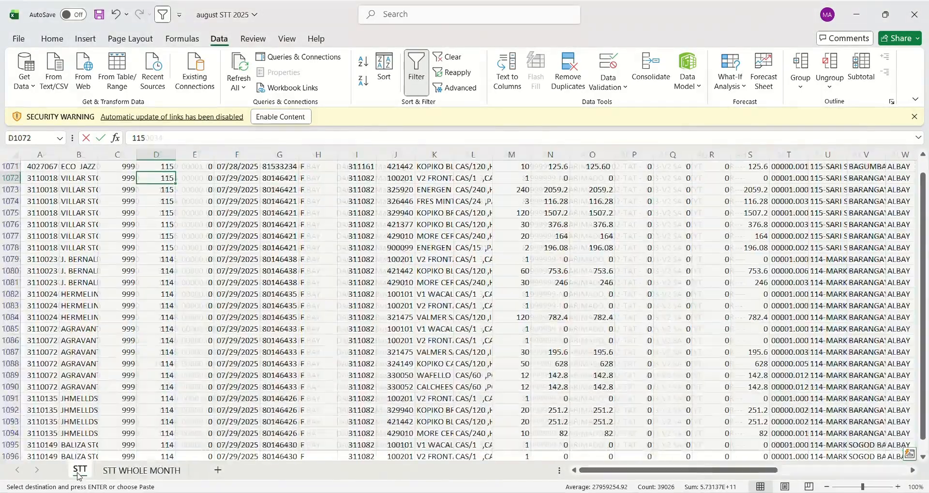
pyautogui.hotkey('ctrl', 'Left')
pyautogui.hotkey('ctrl', 'Down')
pyautogui.press('Down')
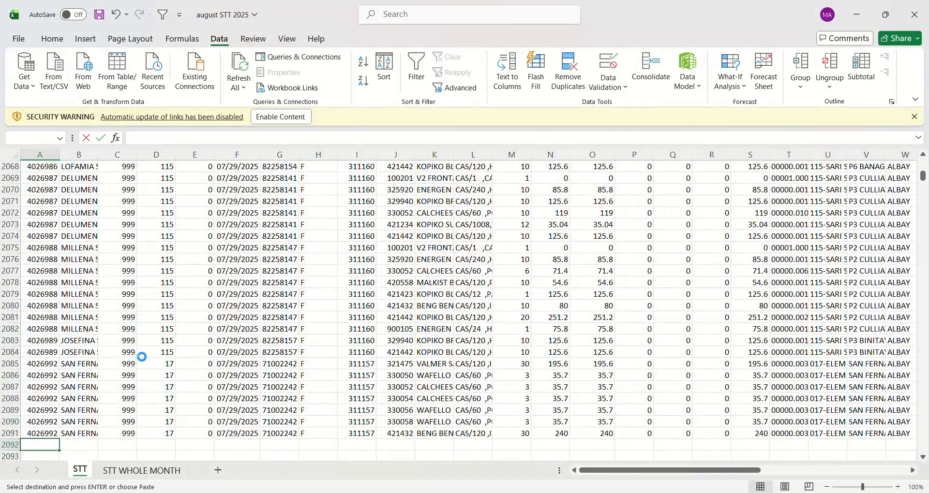
pyautogui.press('Return')
# - Switch to P8 - 2025 and check the July 30 sales figures on the DASHBOARD sheet
pyautogui.hotkey('alt', 'Tab')
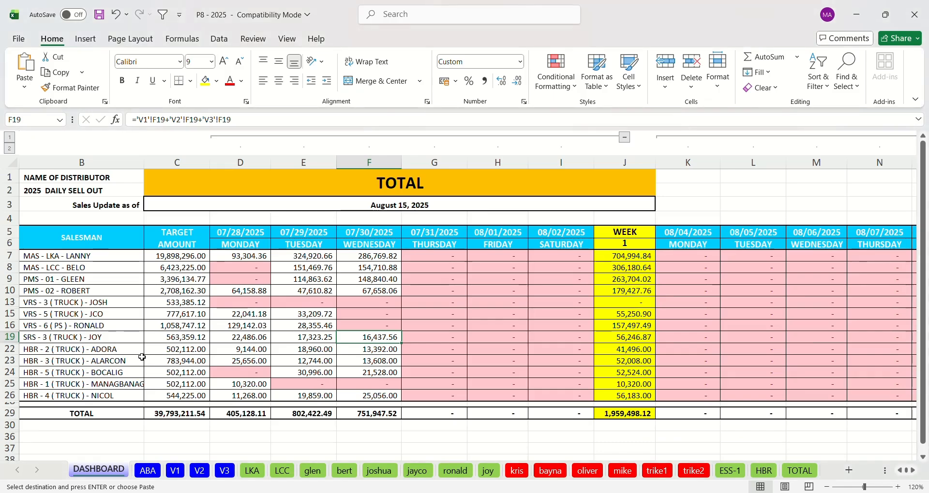
pyautogui.press('Up')
pyautogui.press('Up')
pyautogui.press('Up')
pyautogui.press('Up')
pyautogui.press('Up')
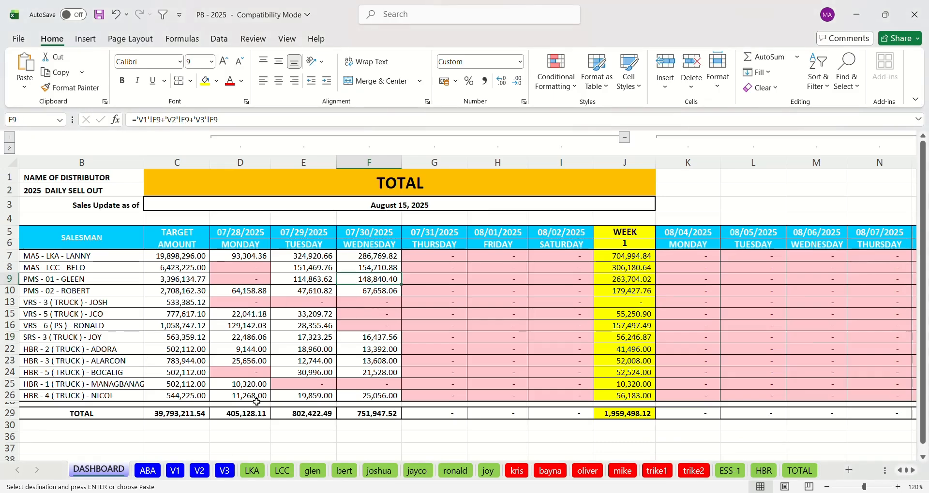
pyautogui.click(255, 468)
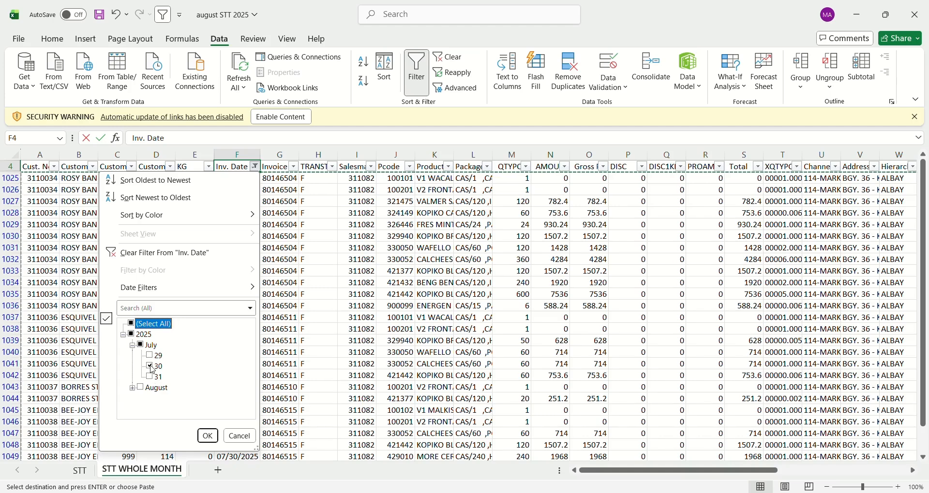
# - Filter Inv. Date on the STT WHOLE MONTH sheet of august STT 2025 to July 31 and all August dates, excluding July 29 and 30
pyautogui.click(150, 367)
pyautogui.click(150, 377)
pyautogui.click(151, 378)
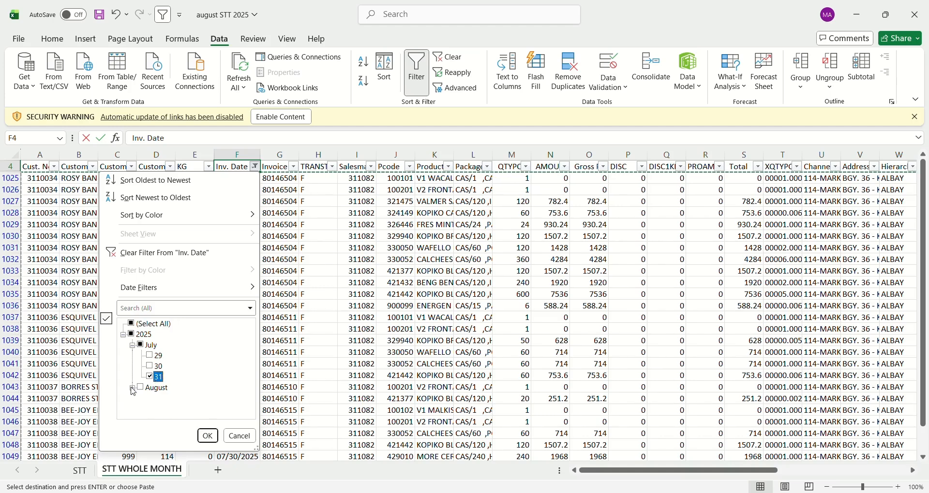
pyautogui.click(132, 389)
pyautogui.click(141, 324)
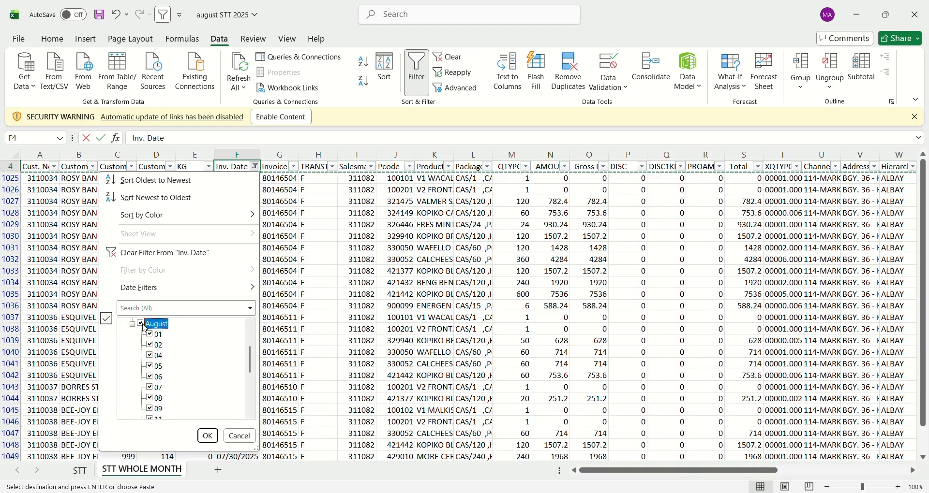
pyautogui.click(208, 437)
# - Copy all filtered July 31 and August rows from A2052 through AL23323, without the header row
pyautogui.click(287, 283)
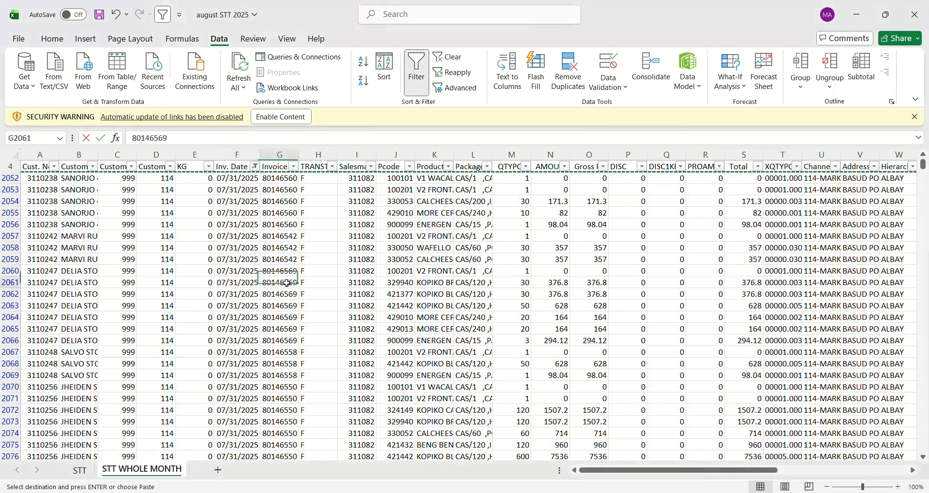
pyautogui.hotkey('ctrl', 'Up')
pyautogui.hotkey('ctrl', 'Left')
pyautogui.press('Down')
pyautogui.hotkey('ctrl', 'shift', 'Right')
pyautogui.hotkey('ctrl', 'shift', 'Down')
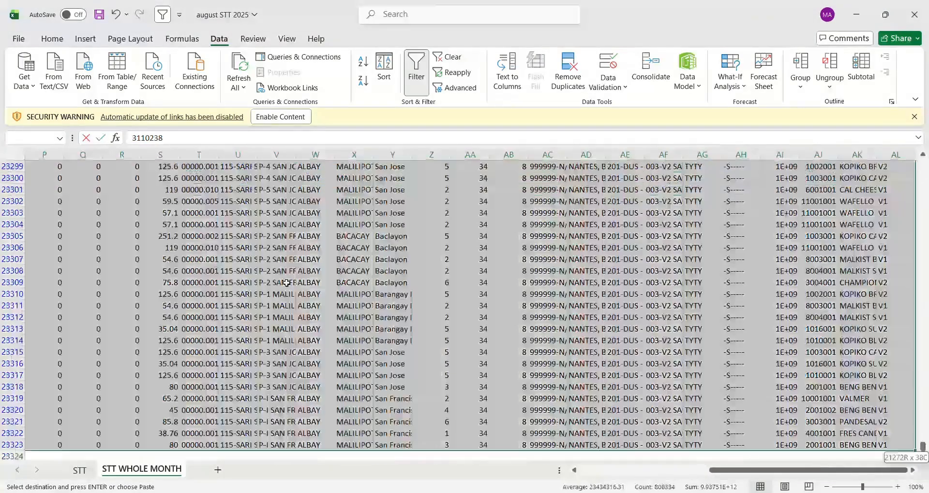
pyautogui.hotkey('ctrl', 'c')
pyautogui.hotkey('alt', 'Tab')
pyautogui.hotkey('alt', 'Tab')
pyautogui.hotkey('alt', 'Tab')
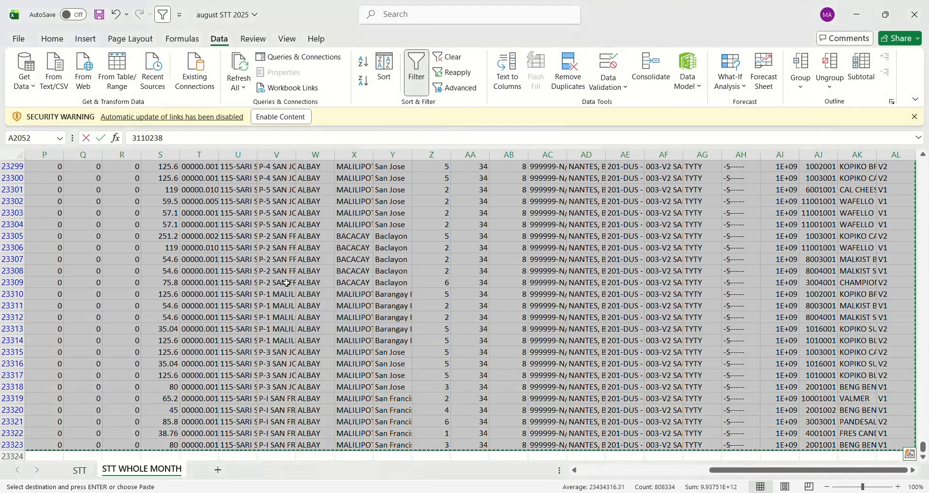
# - Paste the July 31 and August rows below the existing data on the STT sheet, starting at A3119
pyautogui.hotkey('ctrl', 'pageup')
pyautogui.hotkey('ctrl', 'Up')
pyautogui.press('Down')
pyautogui.press('Left')
pyautogui.press('Left')
pyautogui.press('Left')
pyautogui.press('Left')
pyautogui.press('Left')
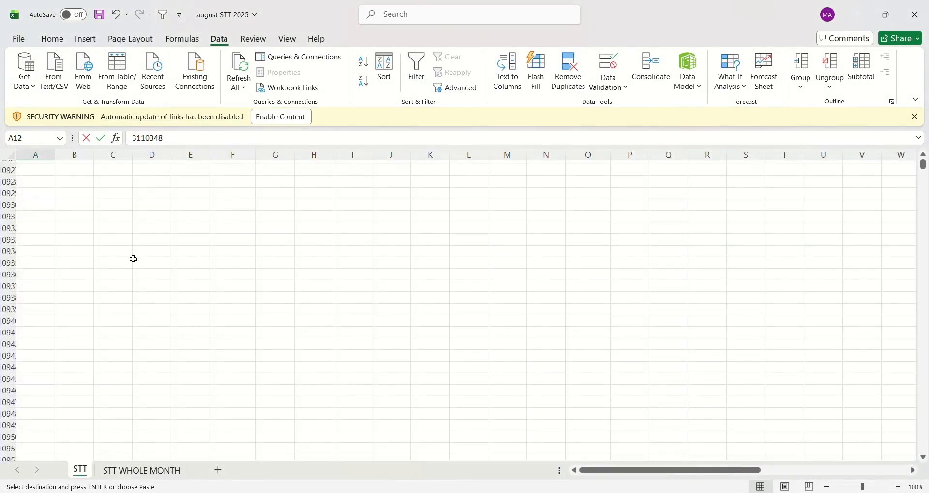
pyautogui.hotkey('ctrl', 'Up')
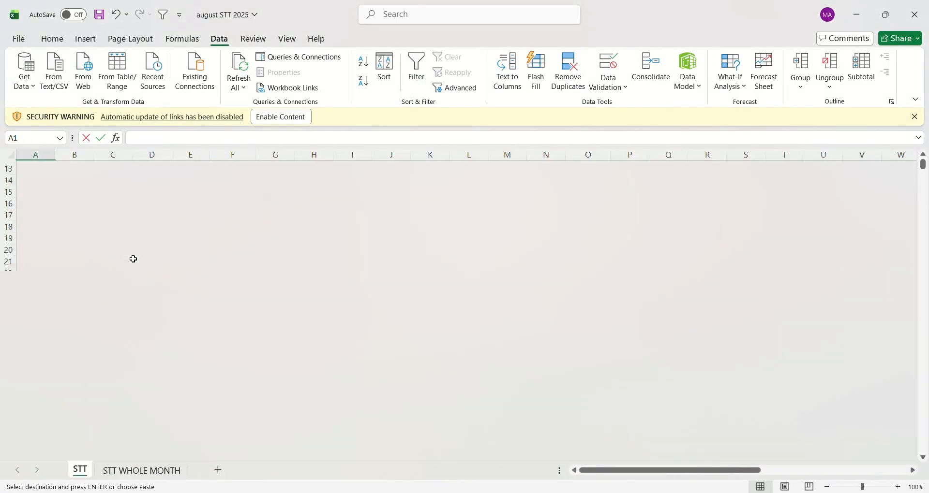
pyautogui.hotkey('ctrl', 'Down')
pyautogui.press('Down')
pyautogui.hotkey('ctrl', 'Down')
pyautogui.press('Down')
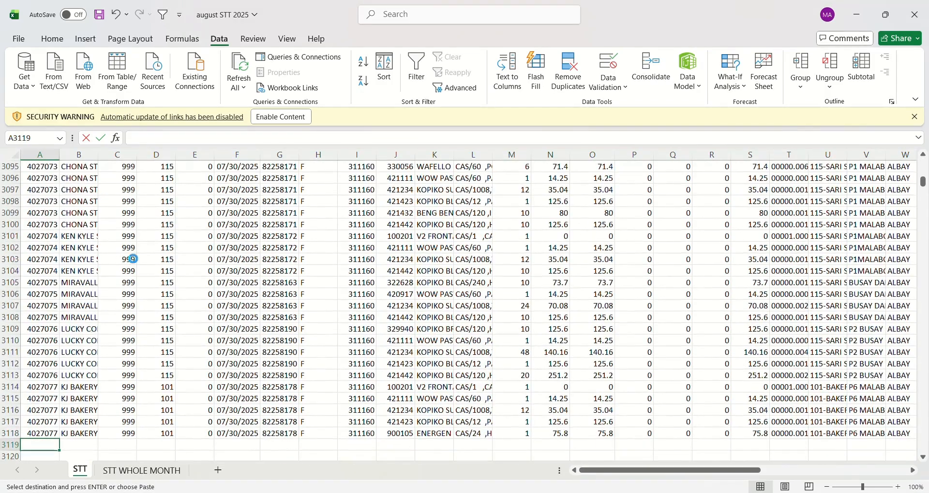
pyautogui.hotkey('ctrl', 'v')
pyautogui.hotkey('ctrl', 'Down')
# - Switch to P8 - 2025 and check the daily sales across the weeks on the glen and LCC sheets
pyautogui.hotkey('alt', 'Tab')
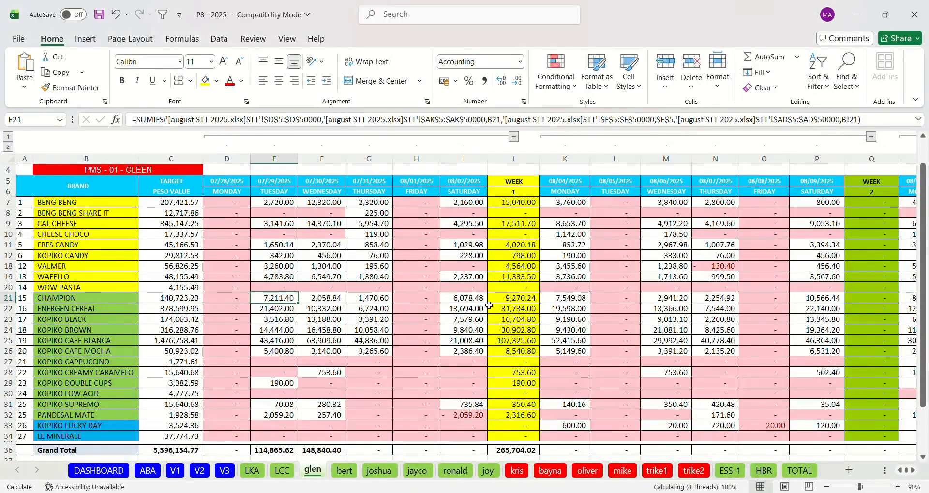
pyautogui.click(483, 351)
pyautogui.press('Up')
pyautogui.press('Up')
pyautogui.press('Right')
pyautogui.press('Right')
pyautogui.press('Right')
pyautogui.press('Right')
pyautogui.press('Right')
pyautogui.press('Right')
pyautogui.press('Right')
pyautogui.press('Right')
pyautogui.press('Right')
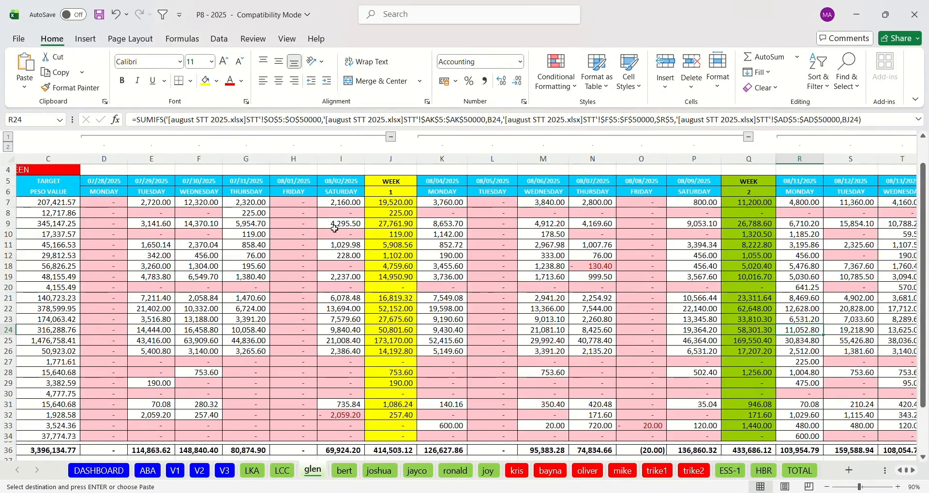
pyautogui.click(287, 472)
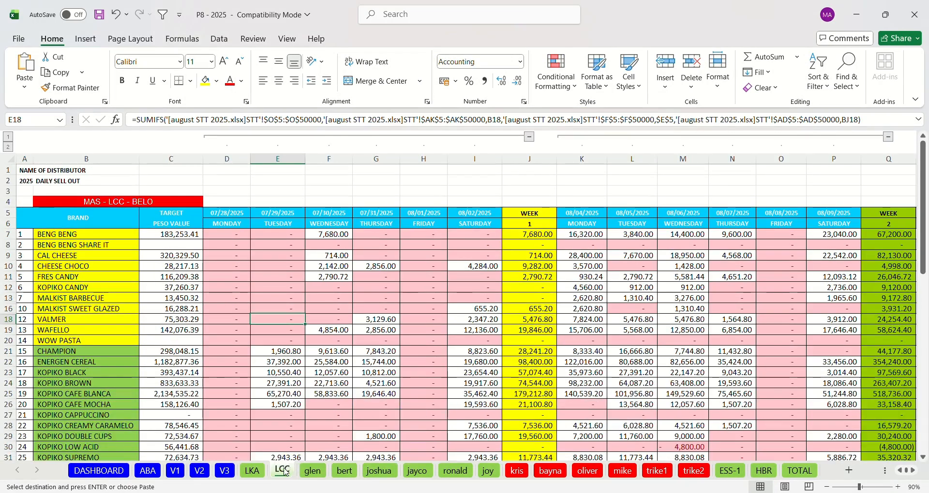
# - Open the DASHBOARD sheet and review the daily sales of each salesman
pyautogui.click(124, 468)
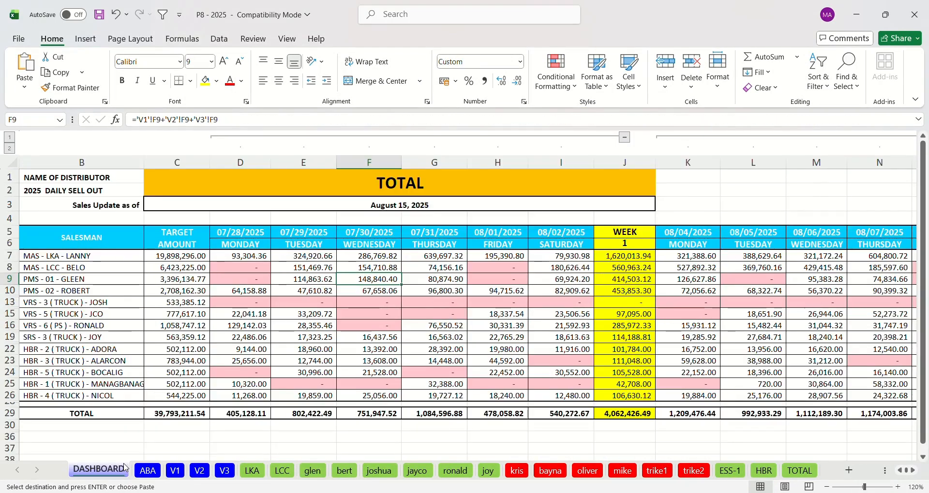
pyautogui.press('Down')
pyautogui.press('Down')
pyautogui.press('Down')
pyautogui.press('Down')
pyautogui.press('Down')
pyautogui.press('Down')
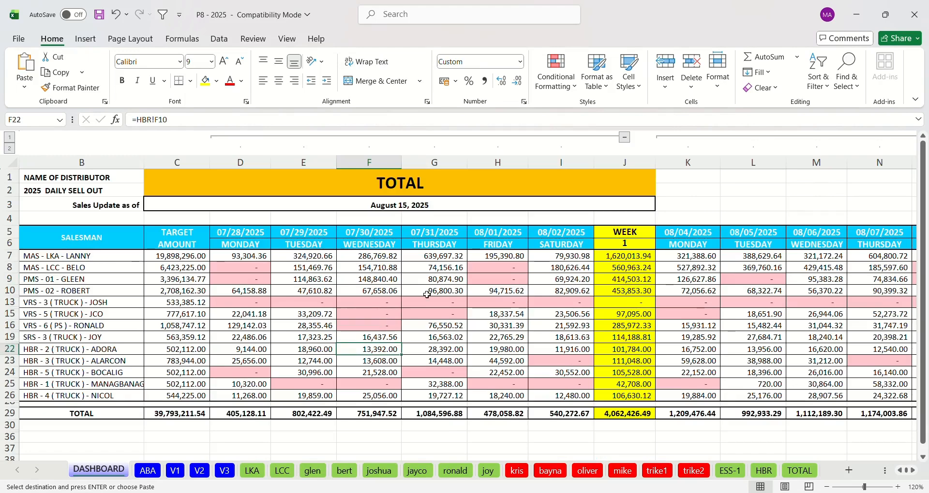
# - Collapse the daily columns of week 1 and week 2 on the DASHBOARD sheet so only the weekly totals show
pyautogui.click(629, 138)
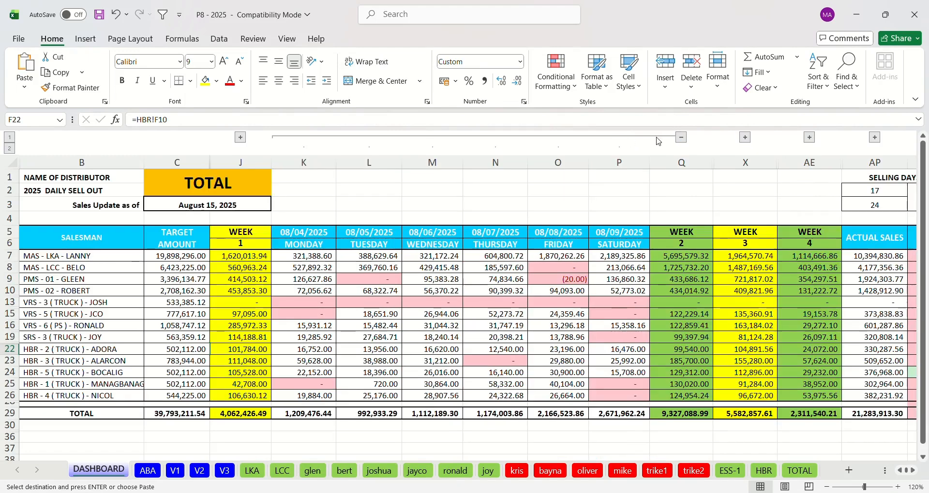
pyautogui.click(682, 138)
pyautogui.click(458, 315)
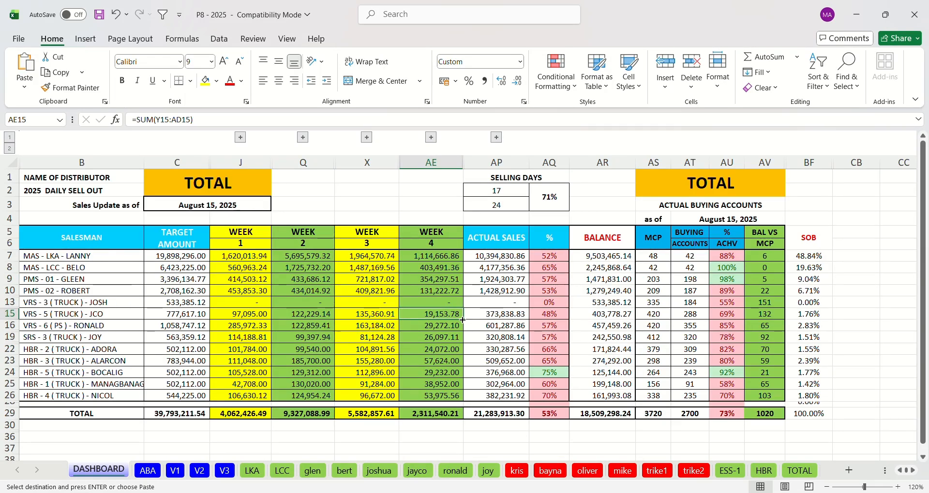
# - Set the Sales Update as of date in C3 to 08/16/2025
pyautogui.click(208, 205)
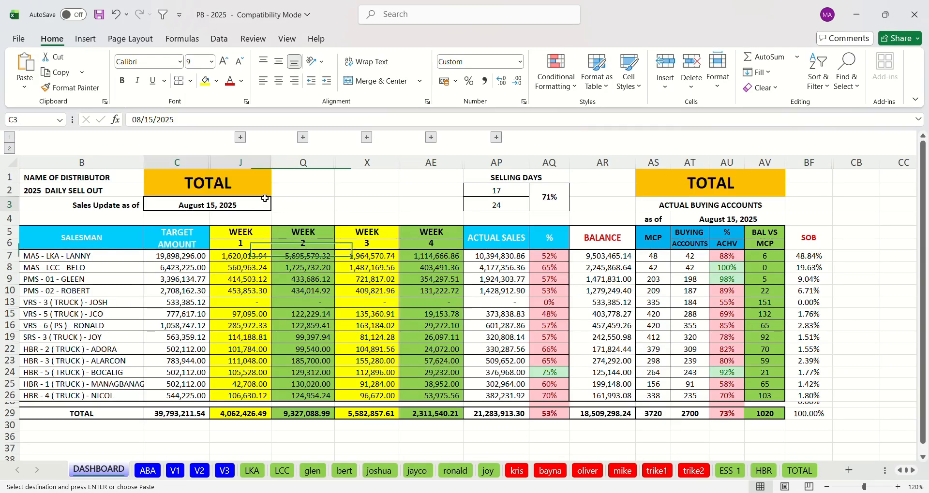
pyautogui.click(153, 119)
pyautogui.press('BackSpace')
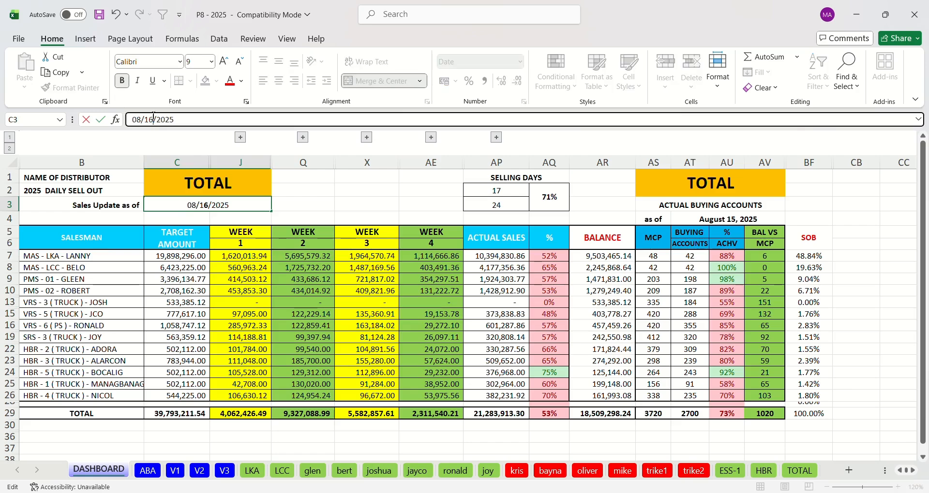
pyautogui.press('Return')
# - Set the elapsed selling days in AP2 to 18
pyautogui.press('Right')
pyautogui.press('Right')
pyautogui.press('Up')
pyautogui.press('Up')
pyautogui.hotkey('ctrl', 'Right')
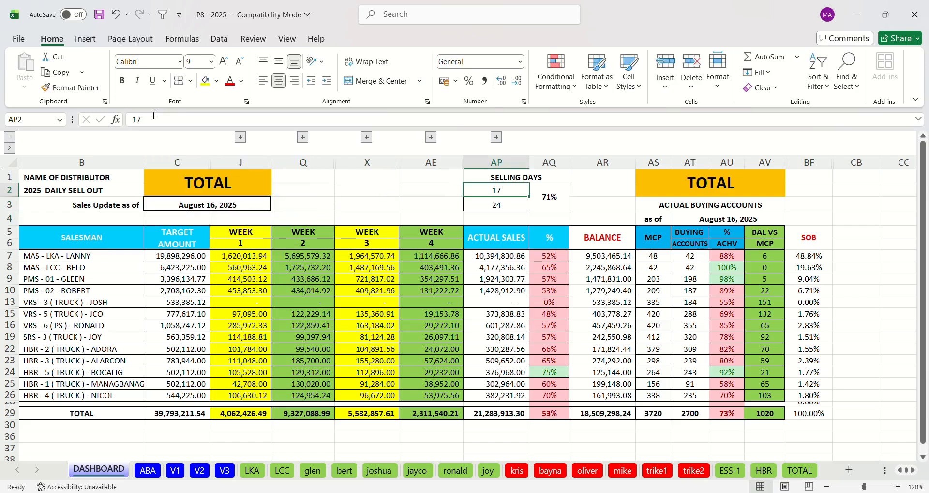
pyautogui.write('1')
pyautogui.press('Return')
pyautogui.press('Down')
pyautogui.press('Down')
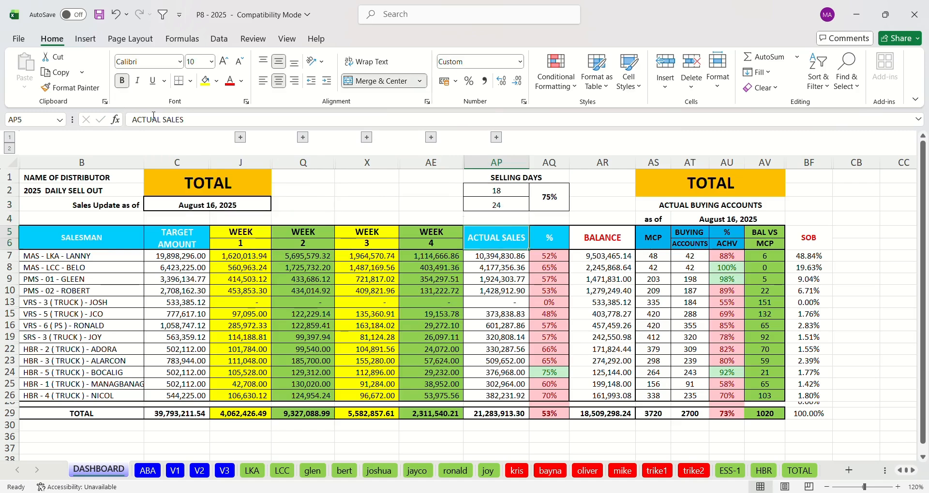
pyautogui.press('Up')
pyautogui.press('Up')
pyautogui.press('Up')
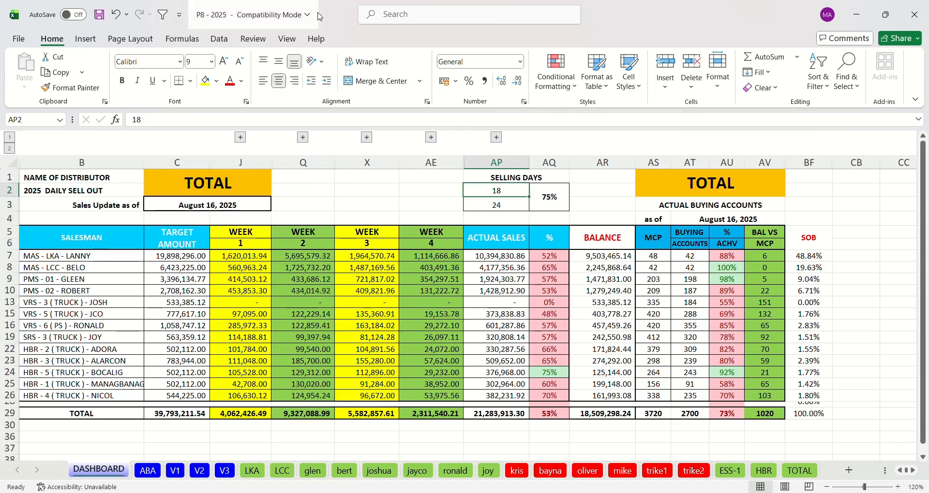